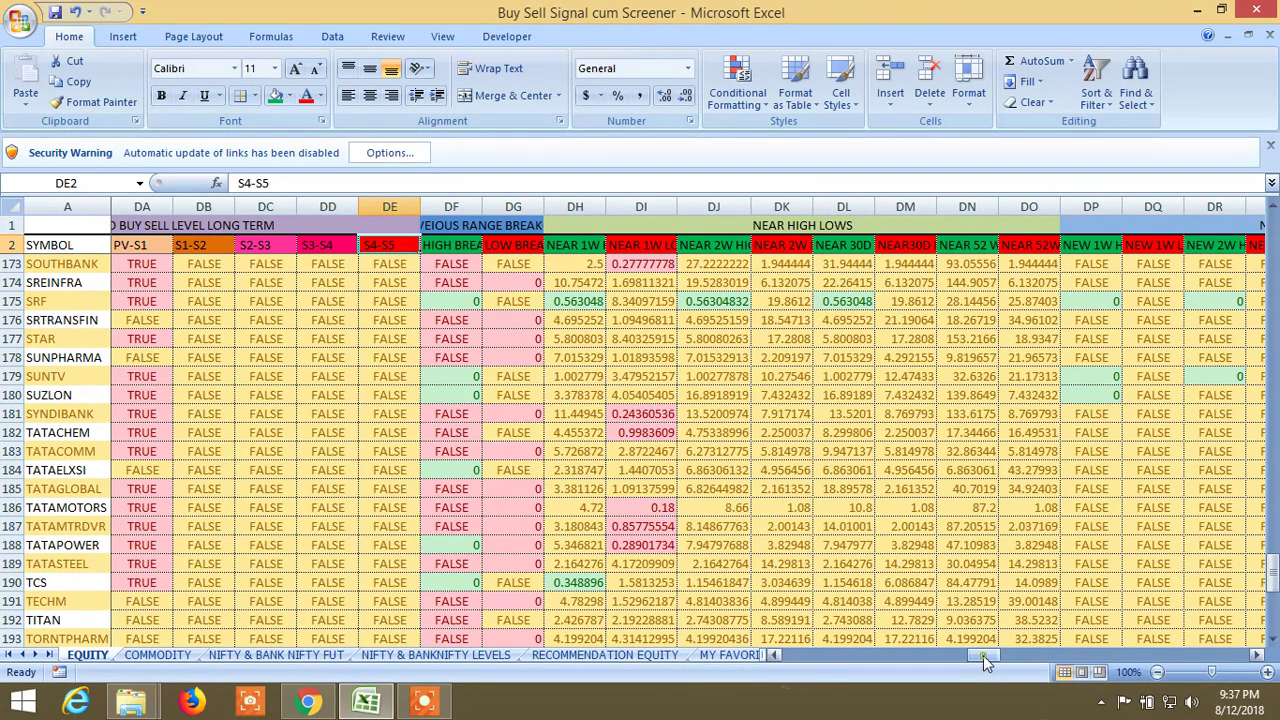
- Examine the EQUITY sheet's columns from the near highs and lows through the probabilities to the PROBABLE HIGH LOW reference section, starting at ACC
drag(985, 653, 1055, 670)
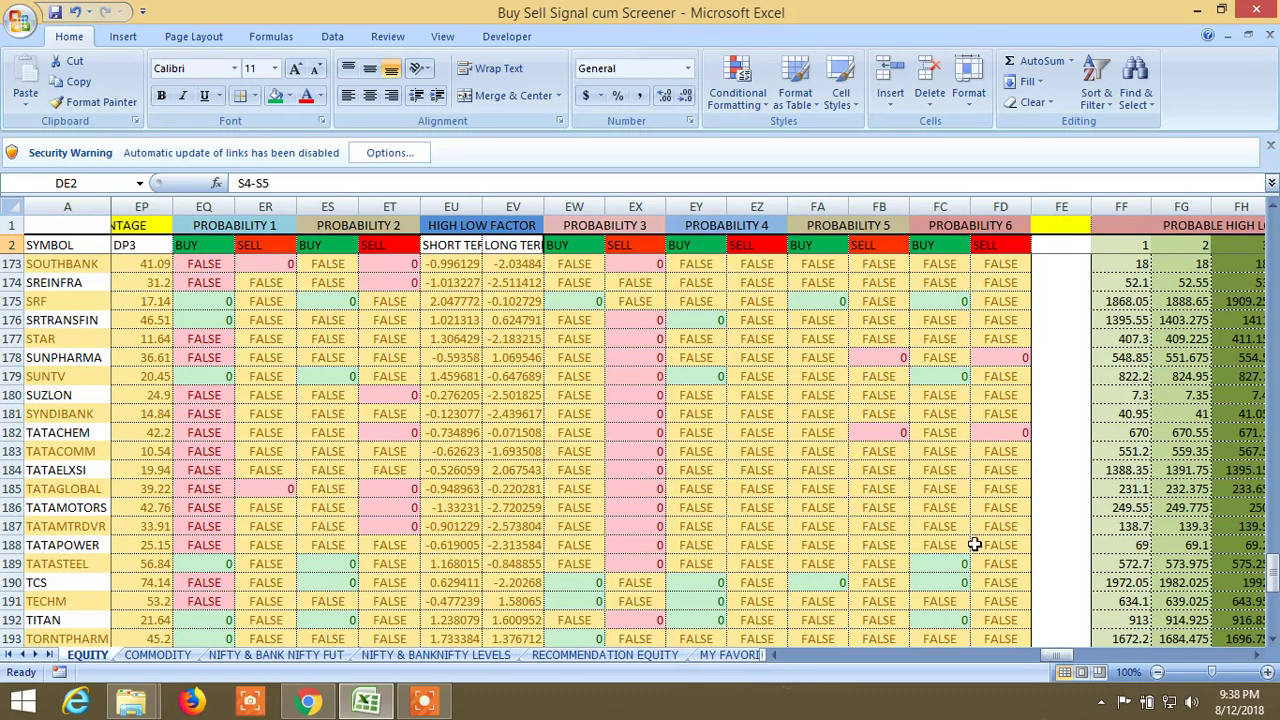
drag(1047, 660, 1072, 665)
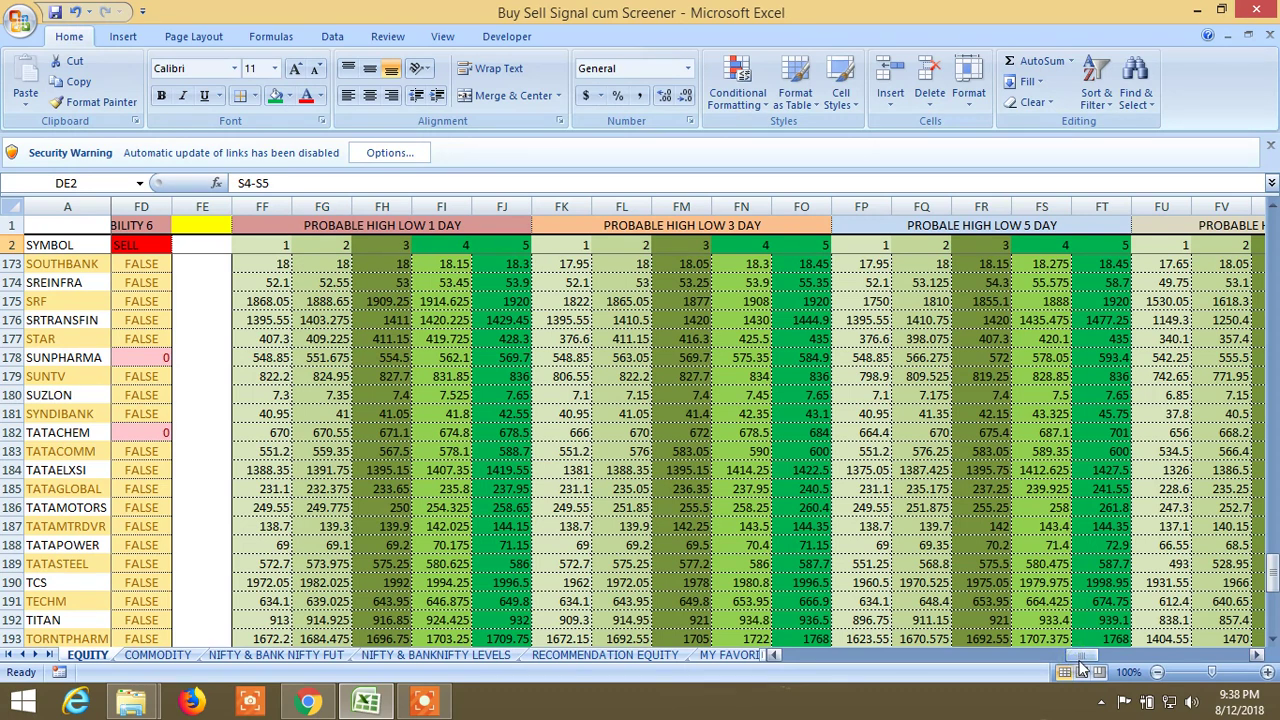
drag(1080, 660, 1080, 661)
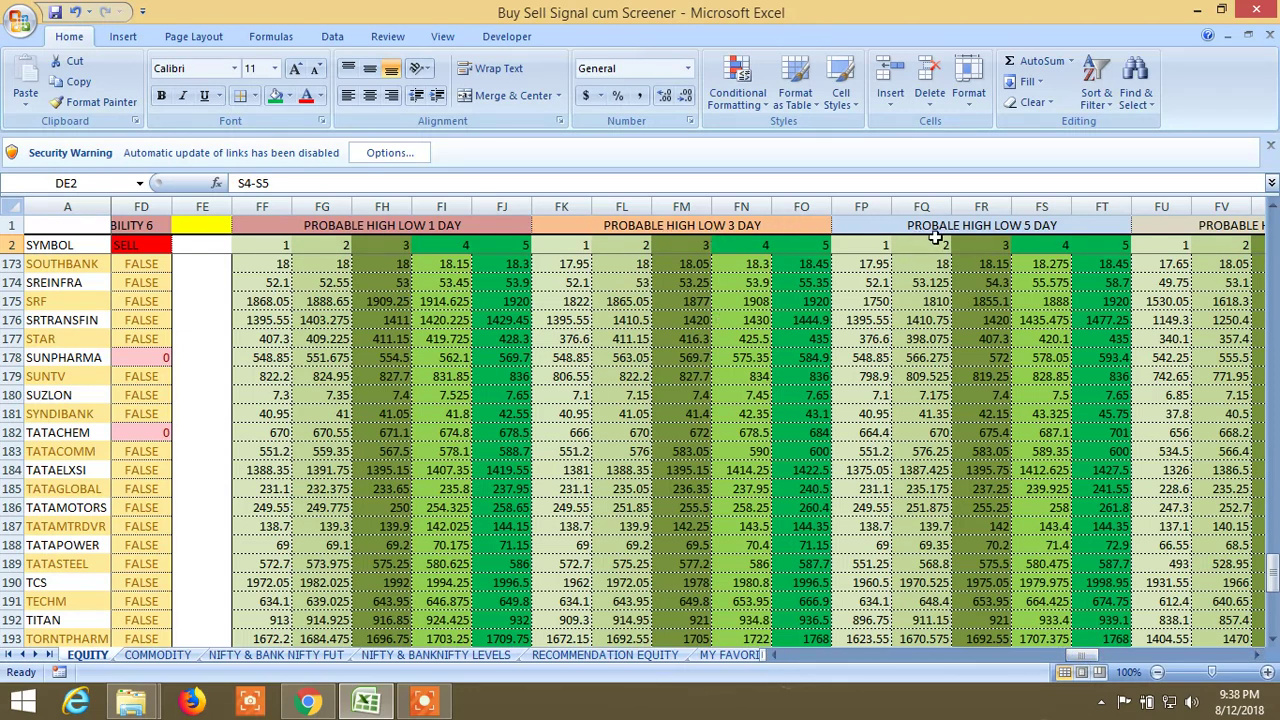
drag(1273, 580, 1275, 125)
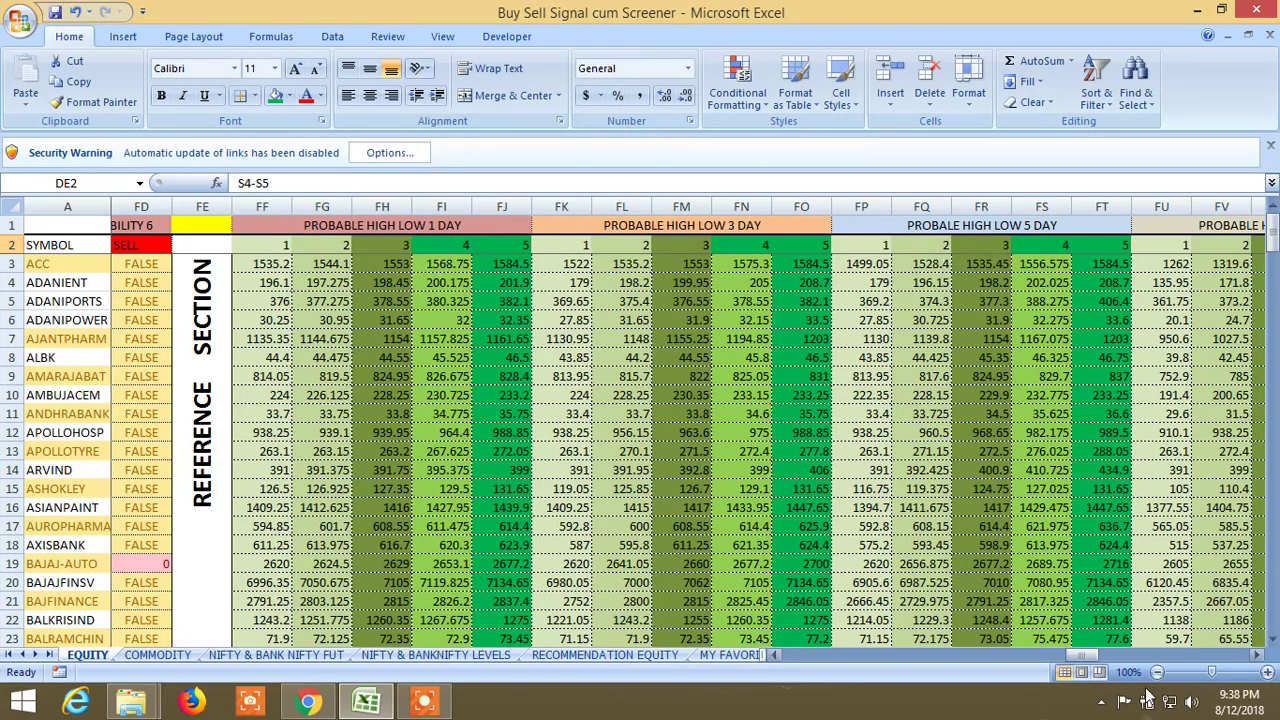
mouse_move(1088, 658)
mouse_down()
mouse_move(1114, 656)
mouse_move(1062, 656)
mouse_move(1084, 659)
mouse_up()
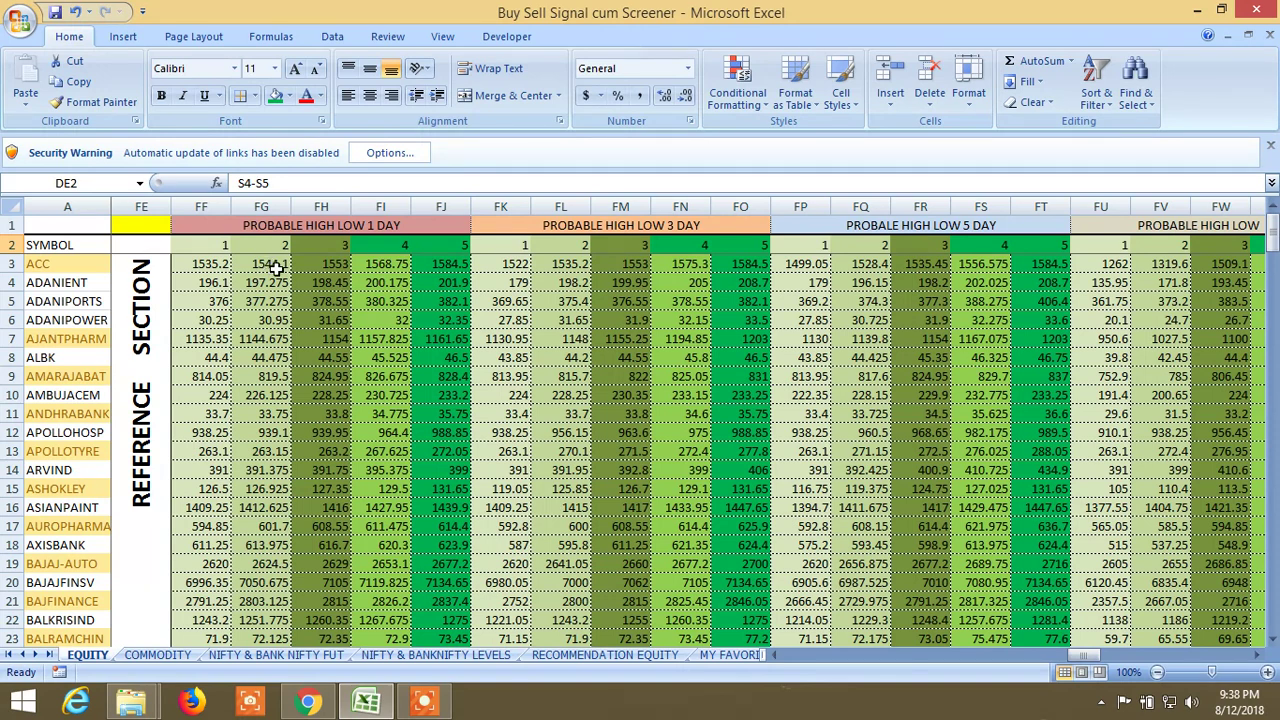
- Go through ACC's PROBABLE HIGH LOW 1 DAY levels 1 to 5 cell by cell
click(200, 264)
click(263, 264)
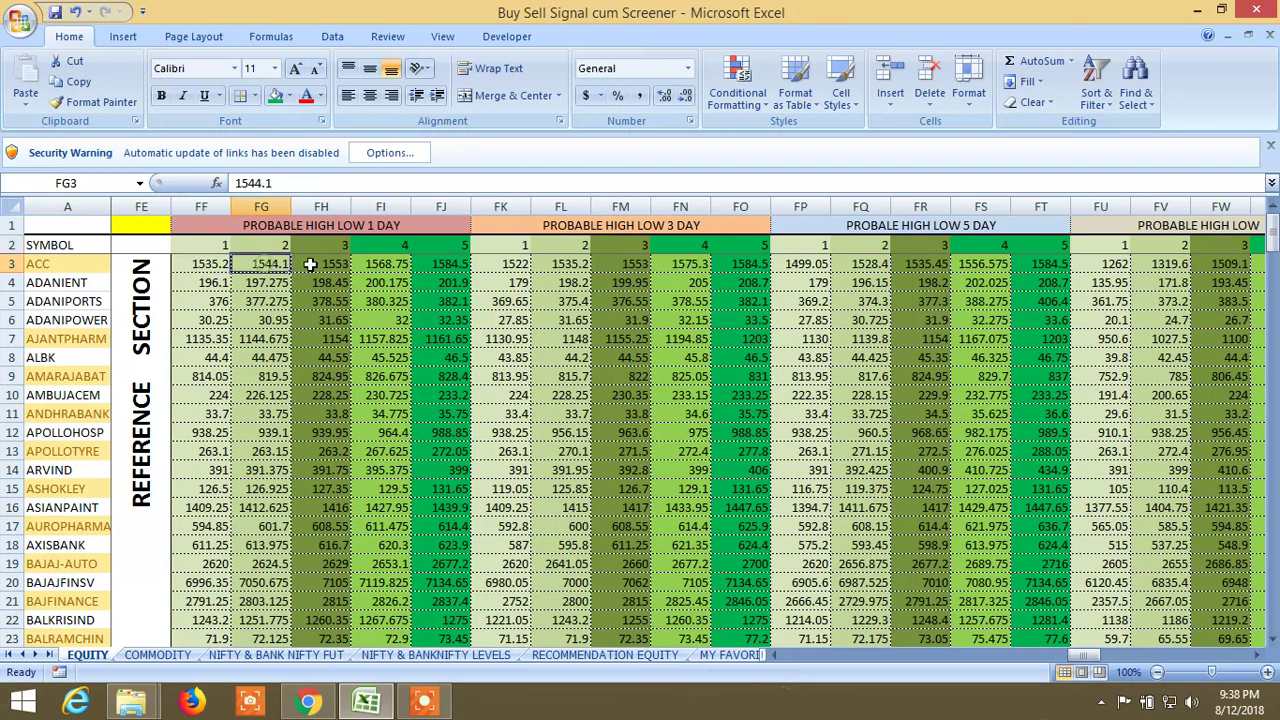
click(322, 264)
click(383, 264)
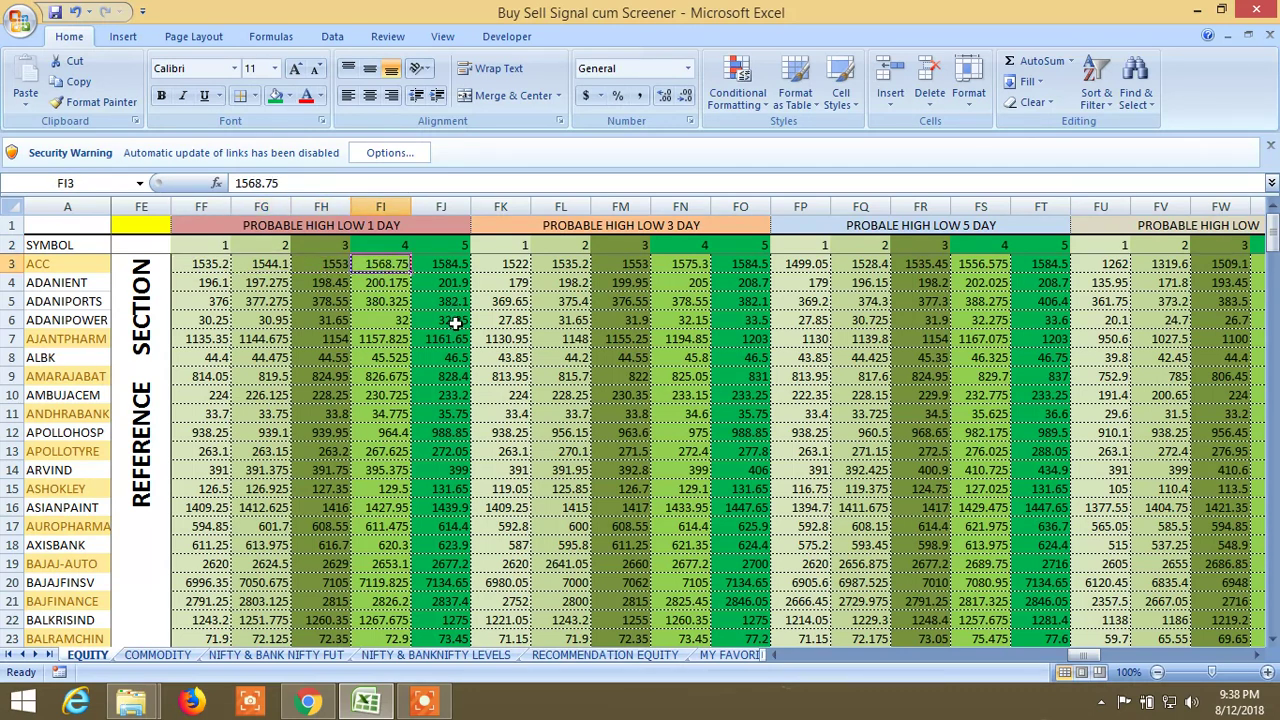
click(447, 265)
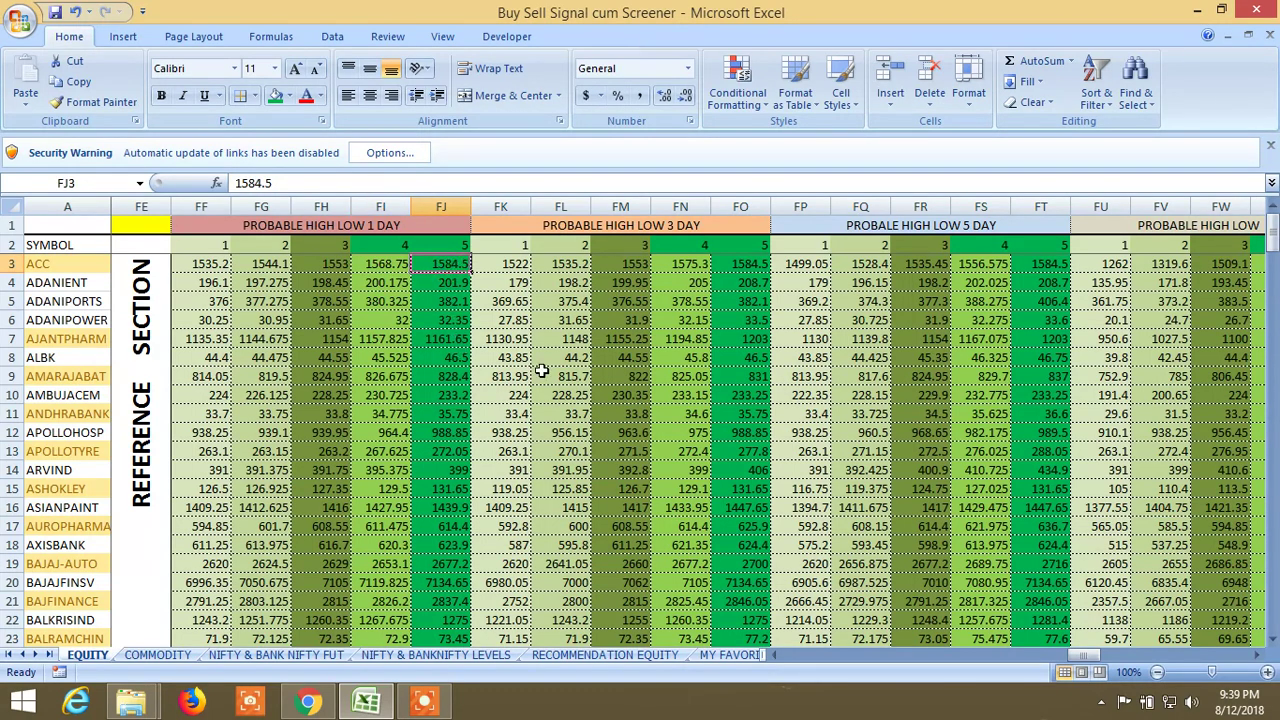
- Compare level 4 with level 5 of ACC's PROBABLE HIGH LOW 1 DAY range
click(395, 266)
click(443, 264)
click(378, 265)
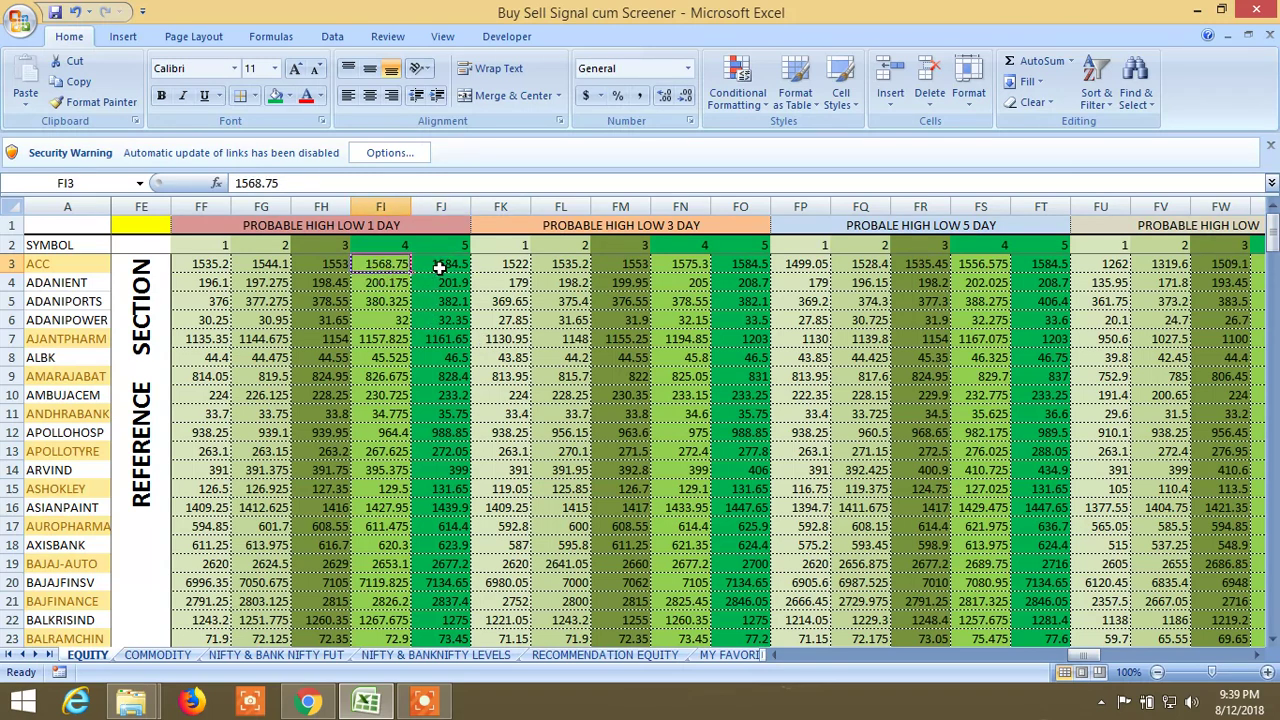
click(439, 267)
click(388, 267)
click(445, 266)
click(400, 264)
click(443, 266)
click(380, 266)
- Check ACC's level 4 in the 3-day probable range and its level 5 in the 5-day and 15-day ranges
click(686, 265)
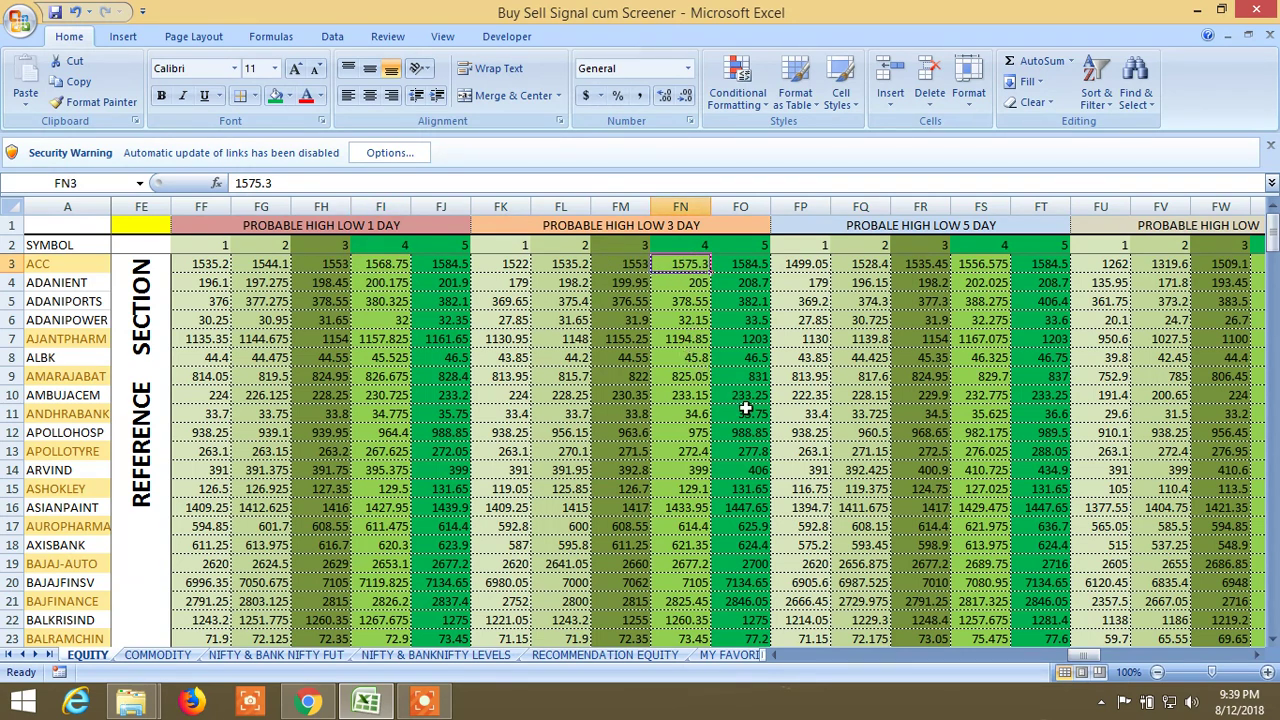
click(1044, 265)
drag(1084, 660, 1080, 655)
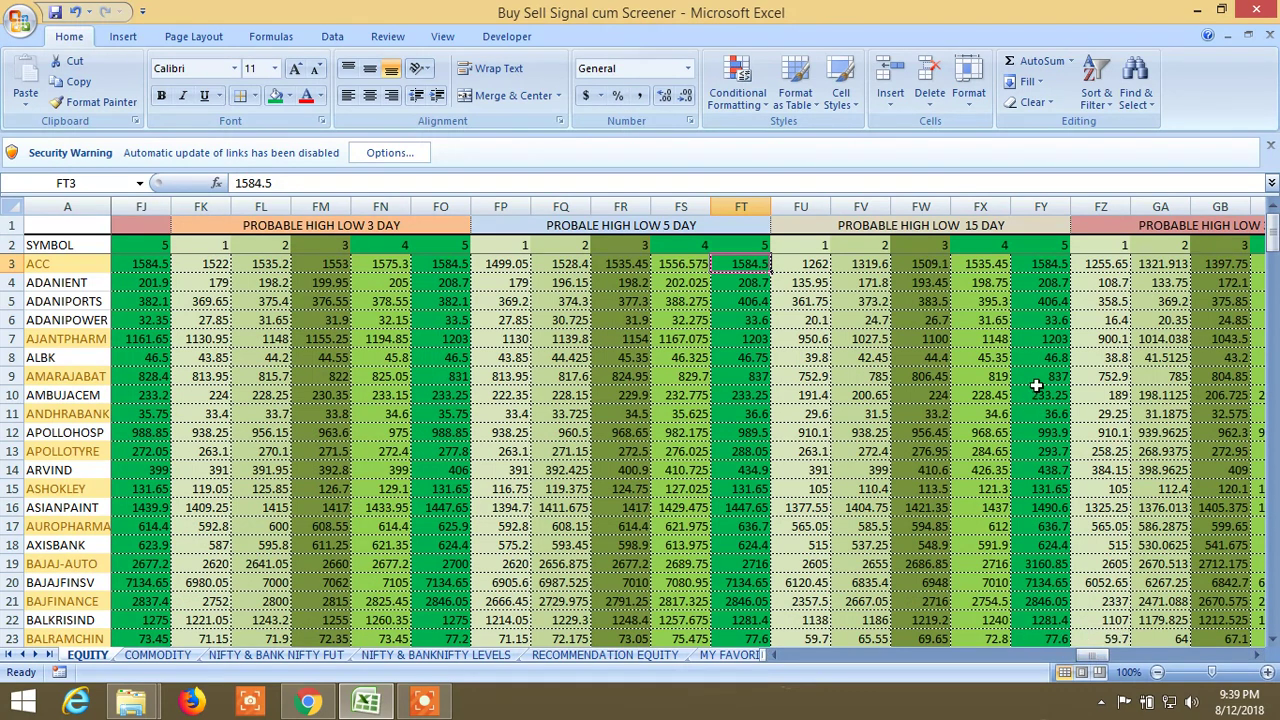
click(1049, 263)
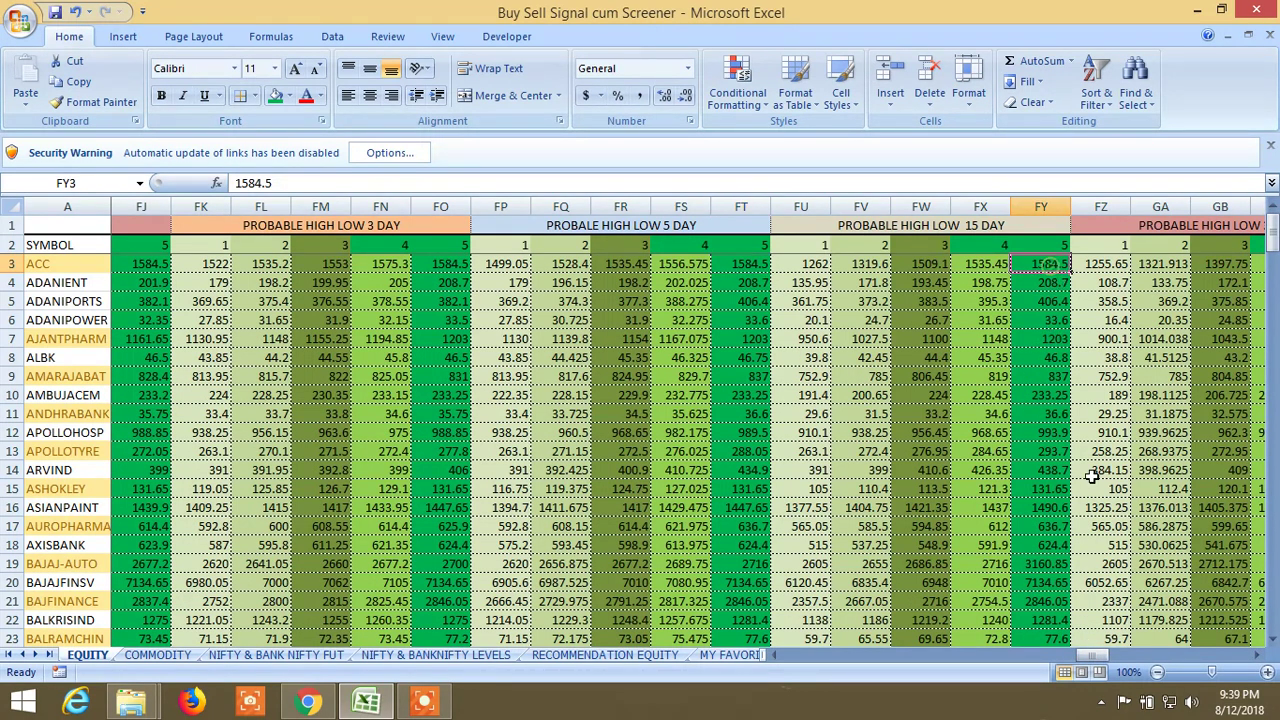
- Inspect ACC's buy-above level and its four buy targets under BUY SELL LEVELS DAY SWING TRADING
drag(1096, 662, 843, 670)
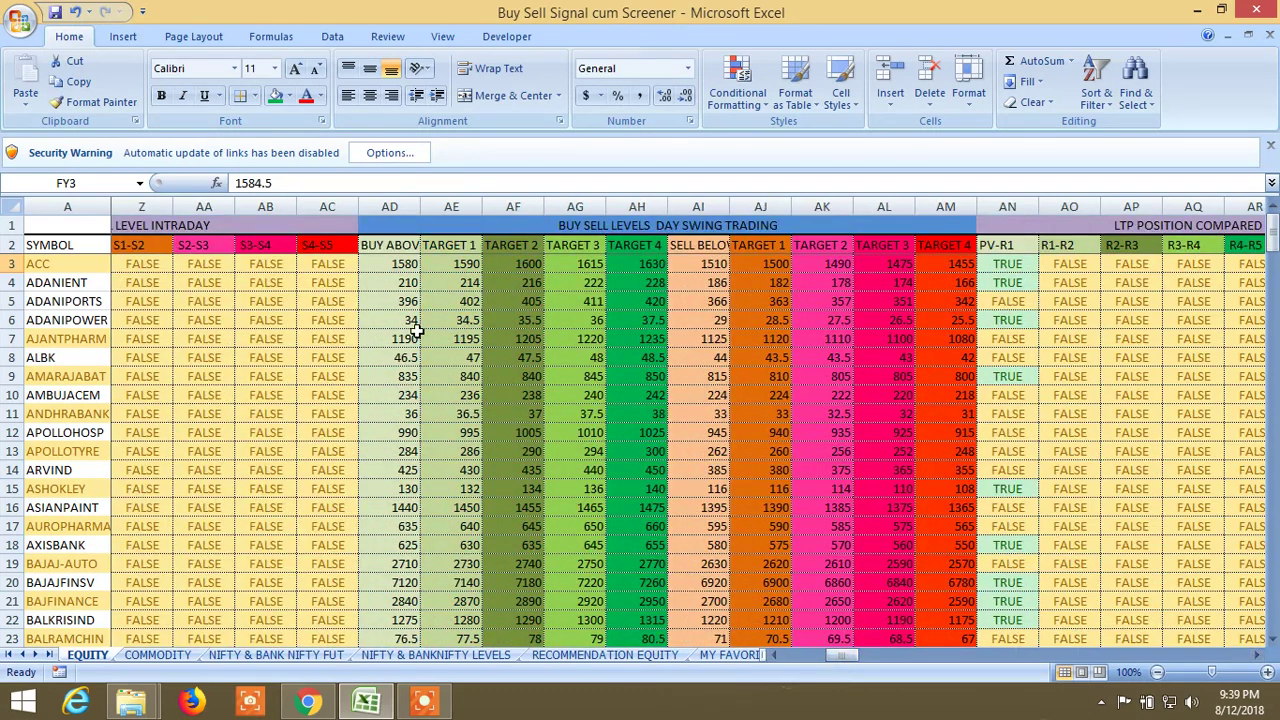
click(398, 266)
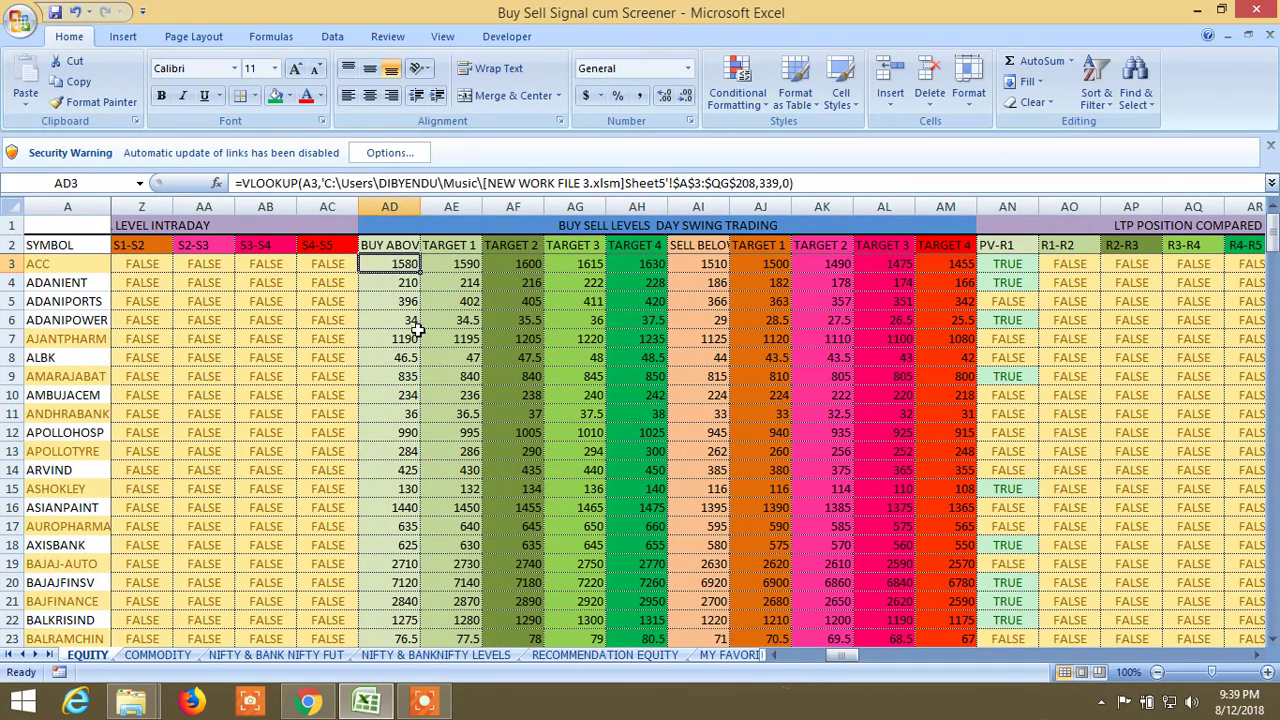
click(465, 264)
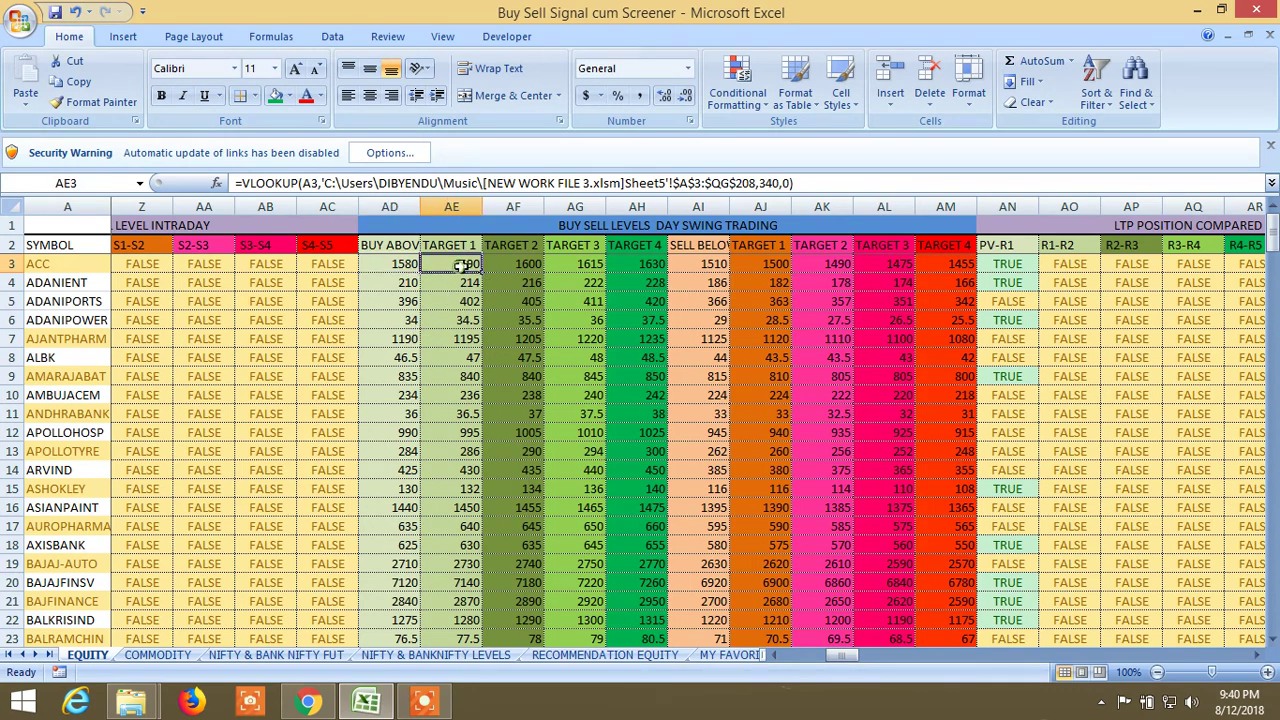
click(514, 265)
click(574, 266)
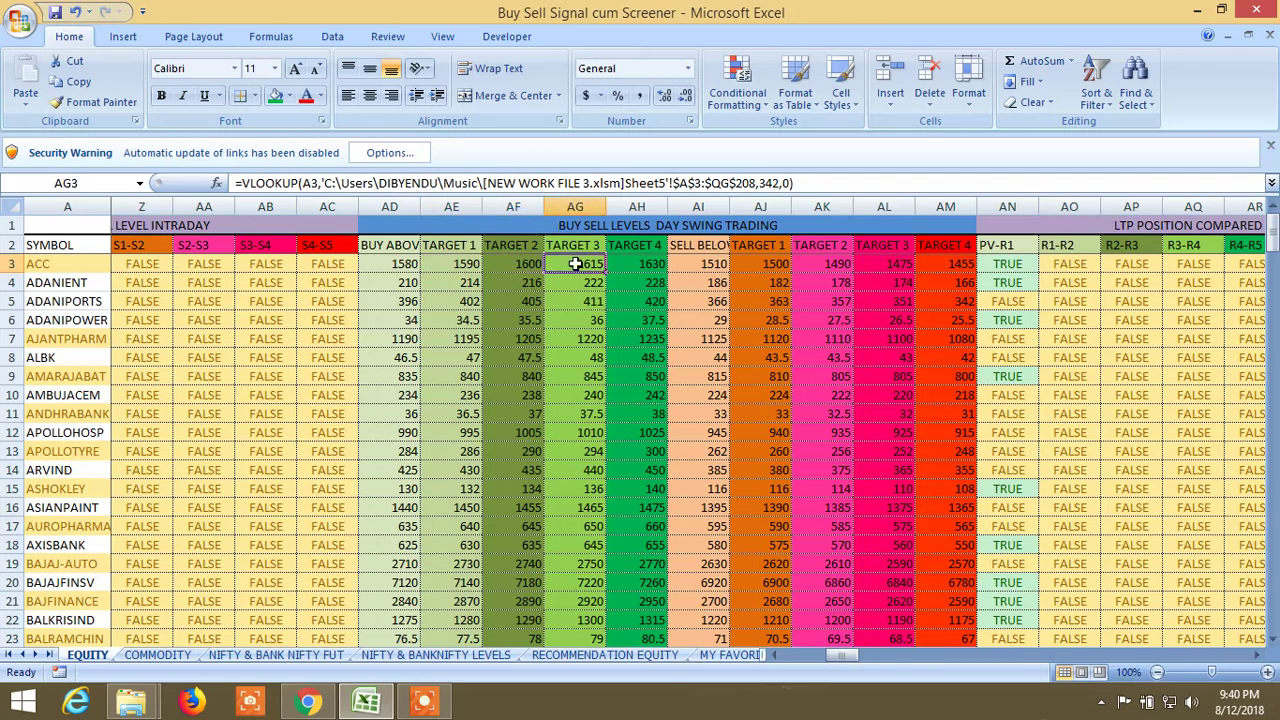
click(649, 265)
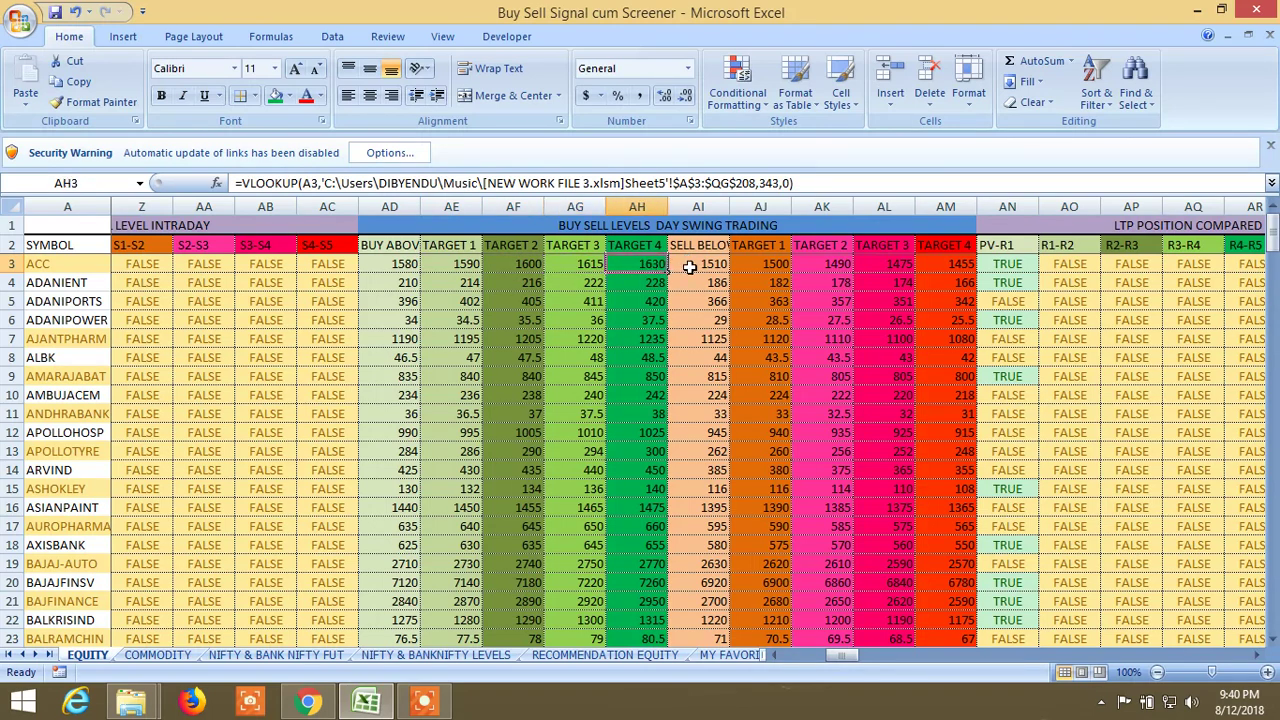
- Inspect ACC's sell-below level and its four sell targets in the day swing trading section
click(691, 266)
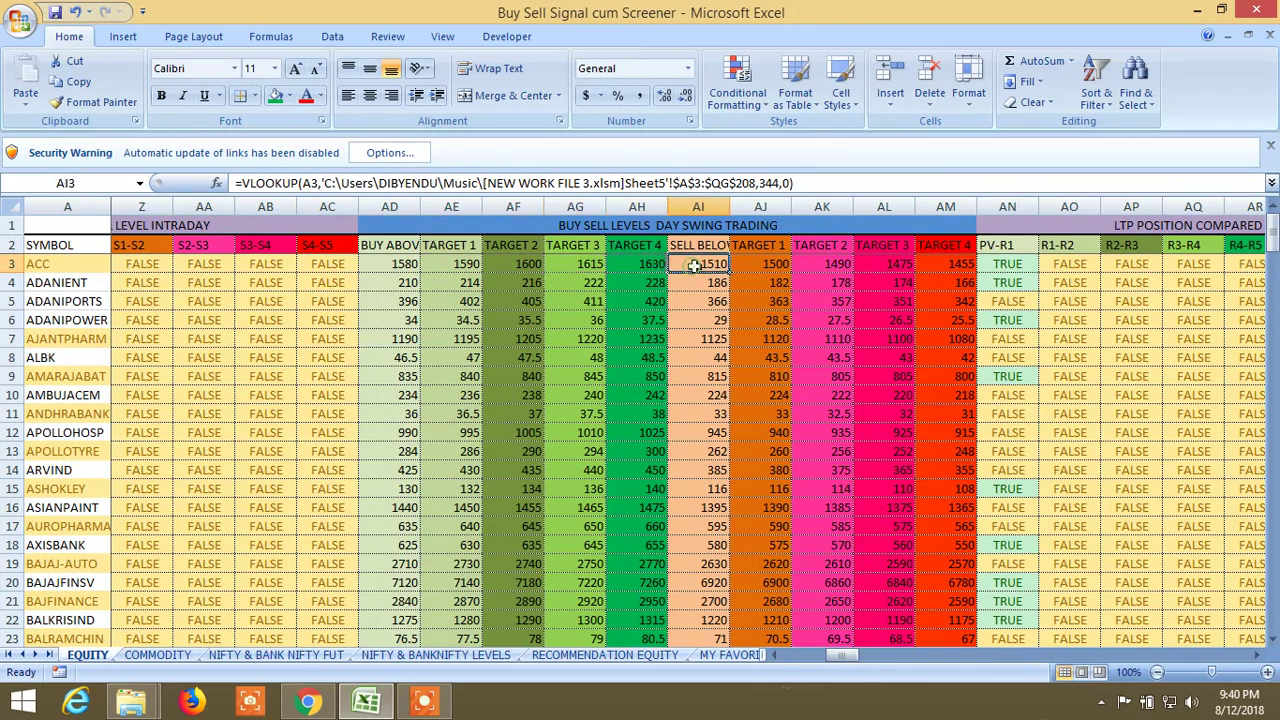
click(761, 265)
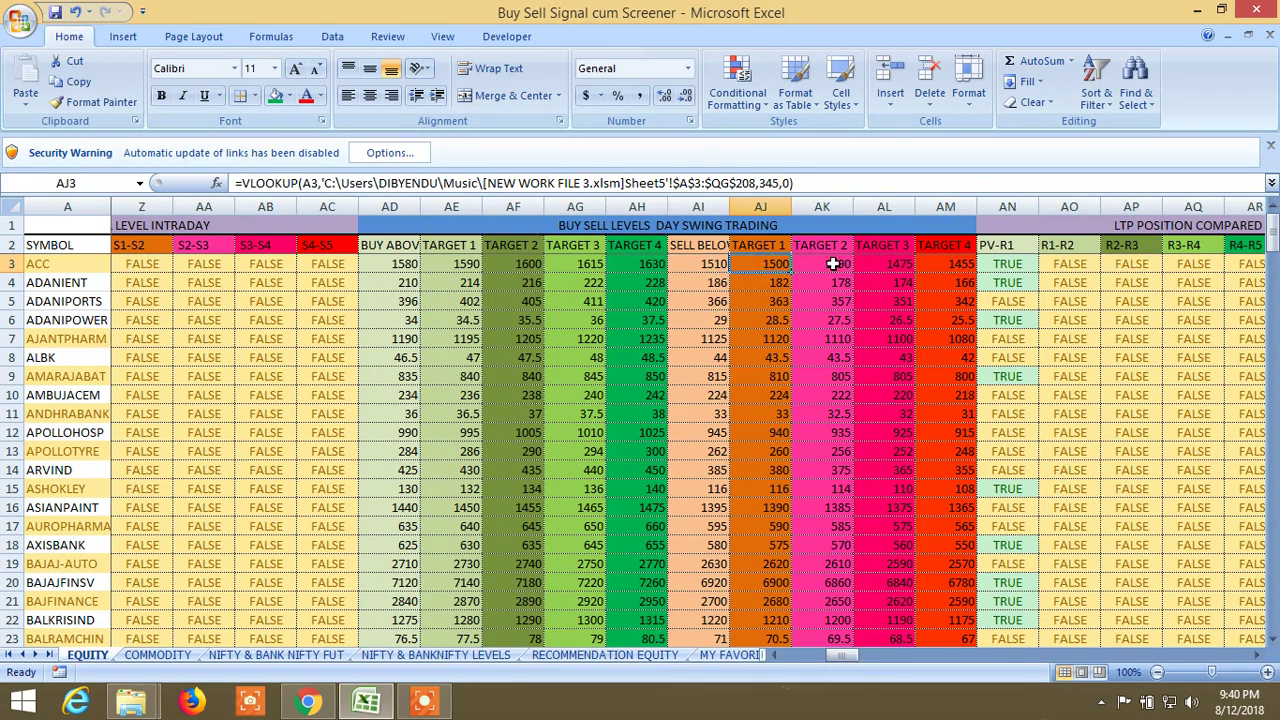
click(831, 265)
click(876, 264)
click(959, 264)
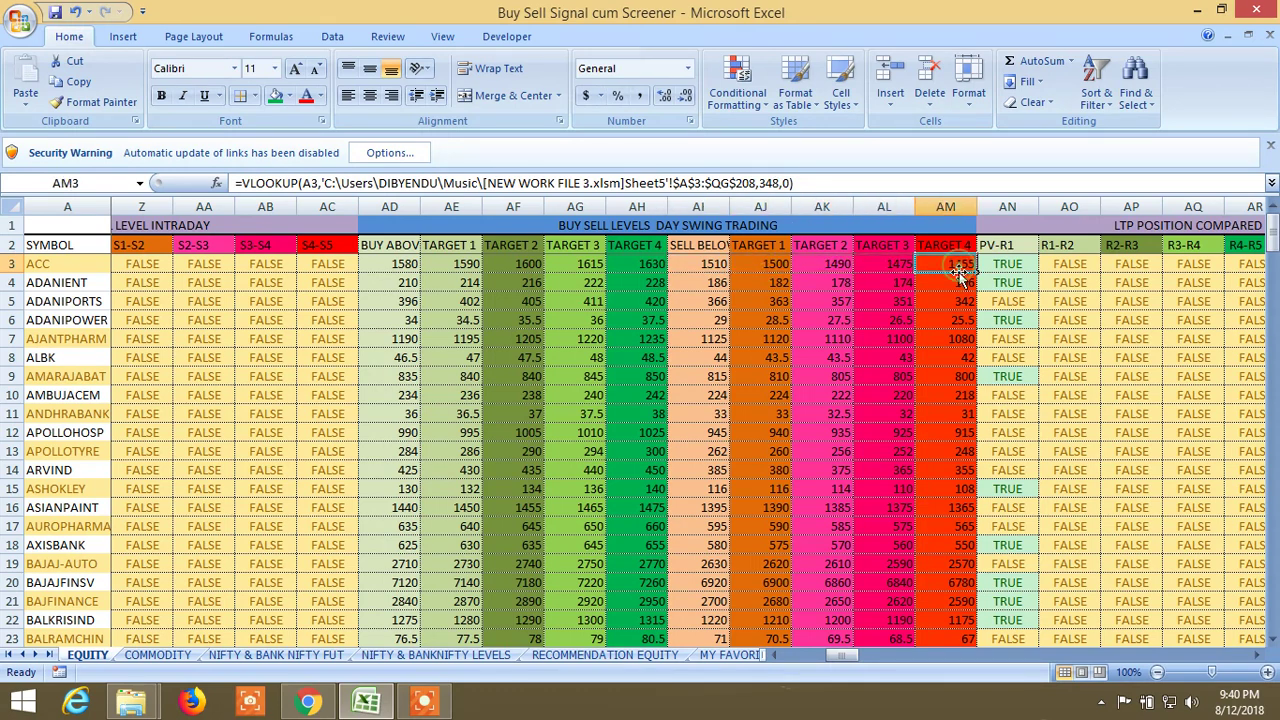
- Review ACC's swing trading levels again, from buy target 2 across to sell target 4
click(528, 268)
click(570, 266)
click(645, 265)
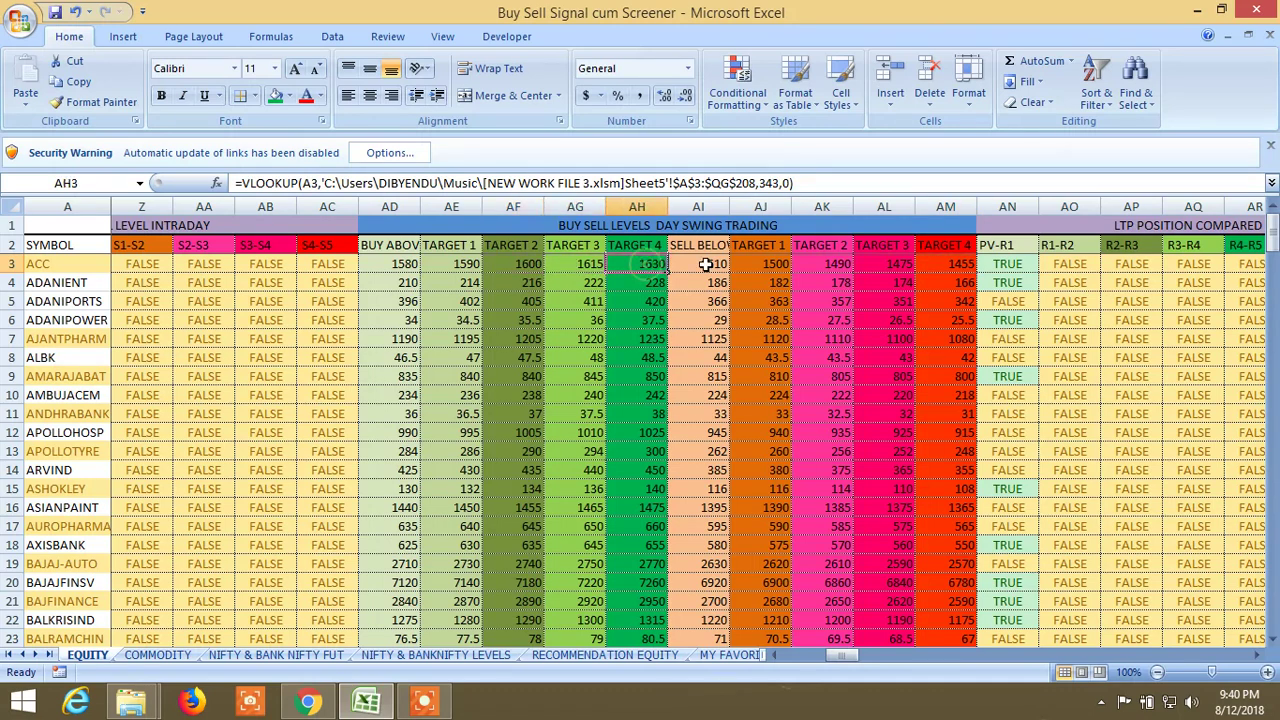
click(706, 264)
click(762, 265)
click(820, 264)
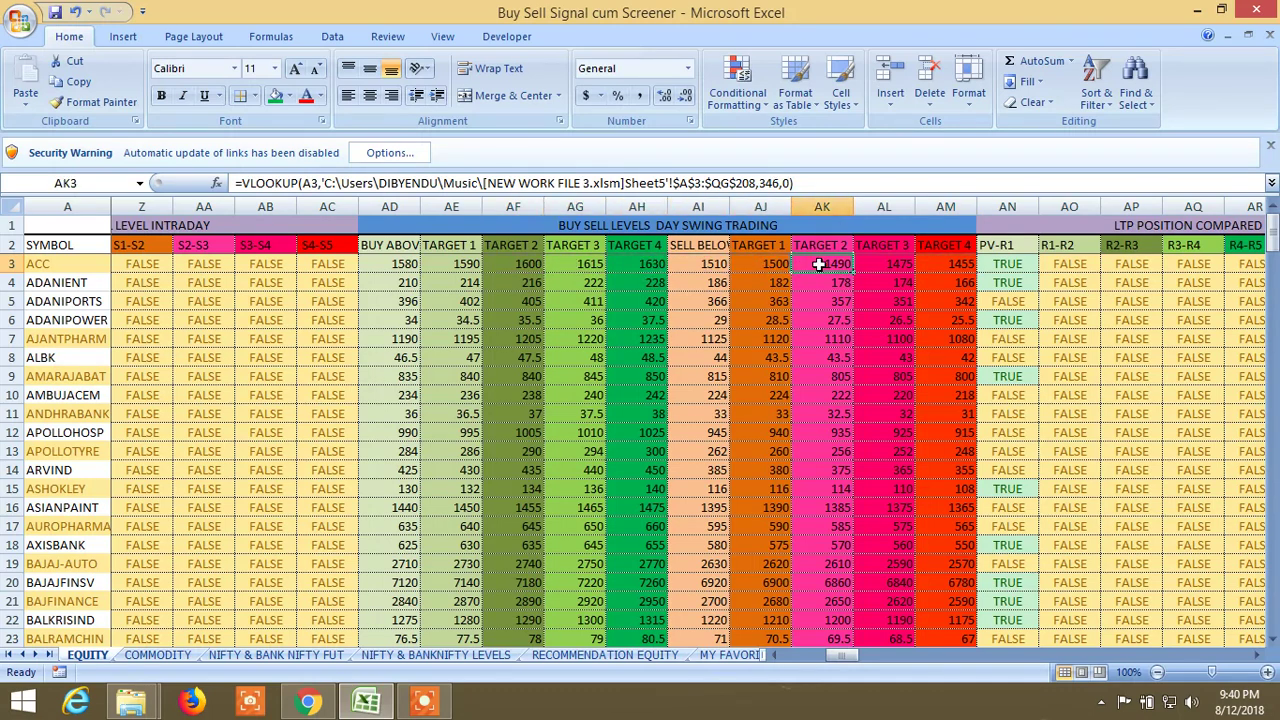
click(876, 265)
click(935, 264)
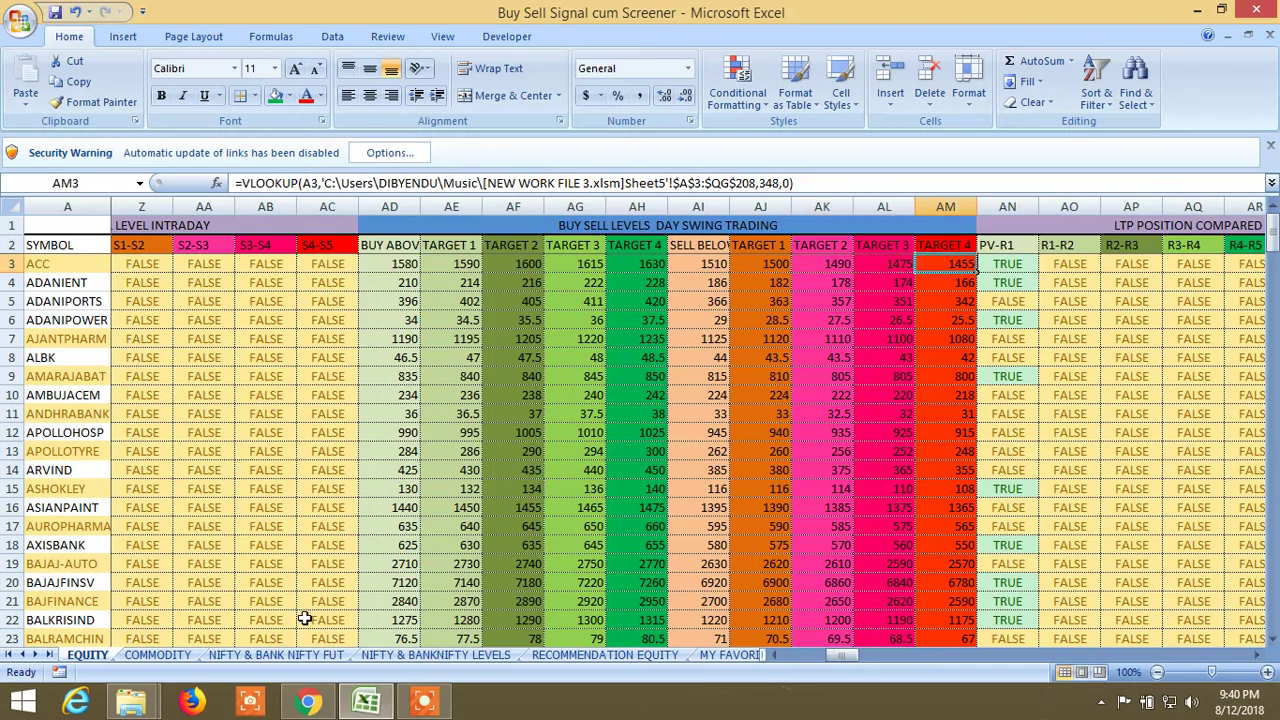
- Examine the COMMODITY sheet's probable high low, probability and short-term LTP columns, and view the NIFTY & BANK NIFTY FUT sheet
click(160, 654)
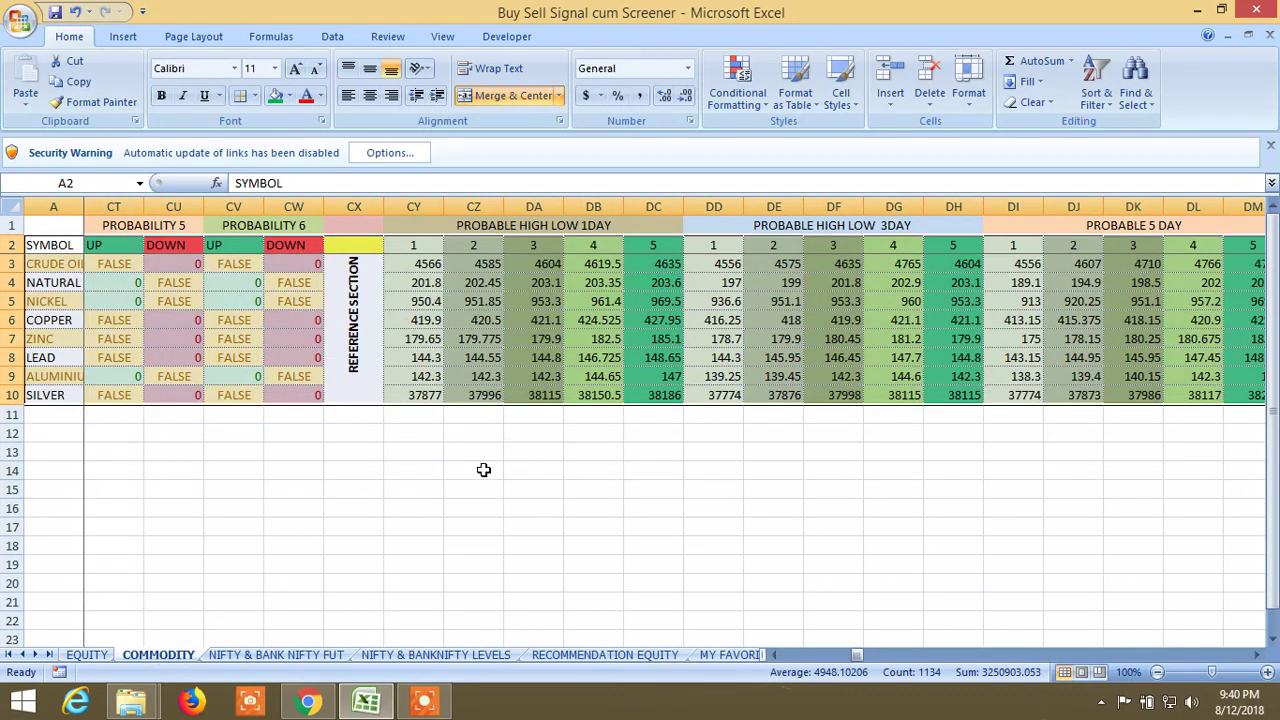
drag(862, 656, 856, 660)
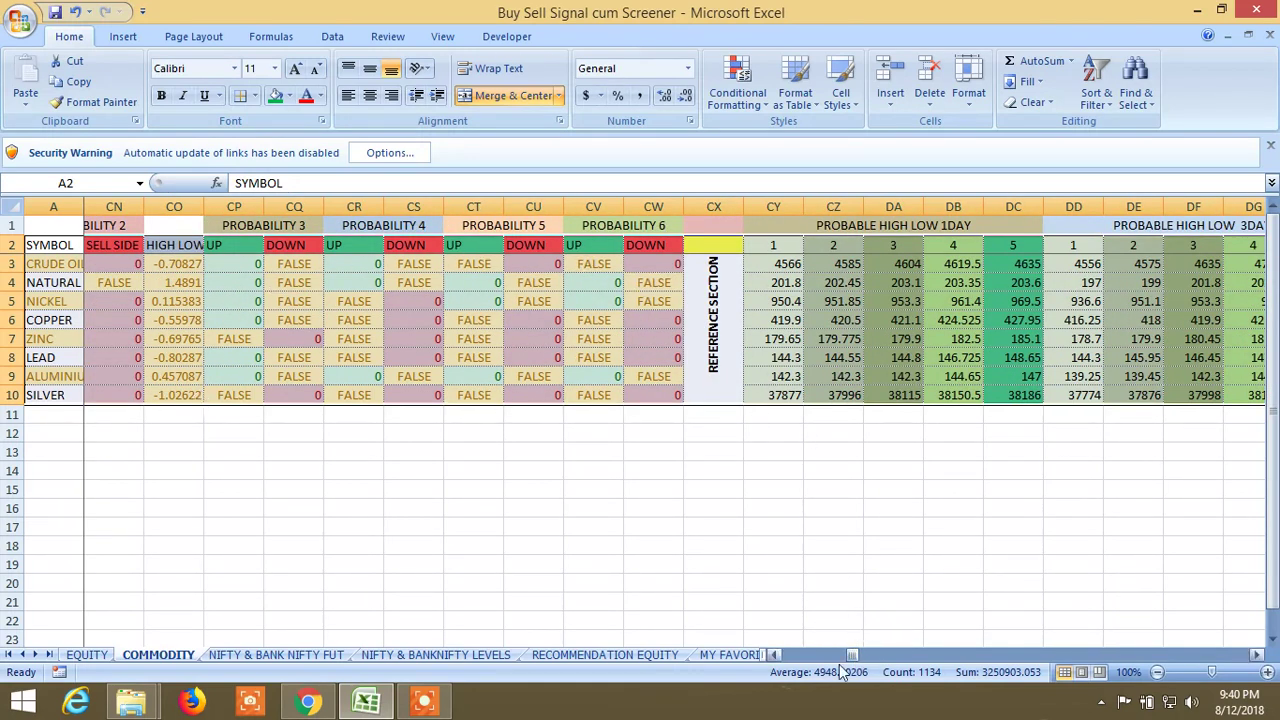
mouse_move(856, 656)
mouse_down()
mouse_move(892, 656)
mouse_move(845, 672)
mouse_up()
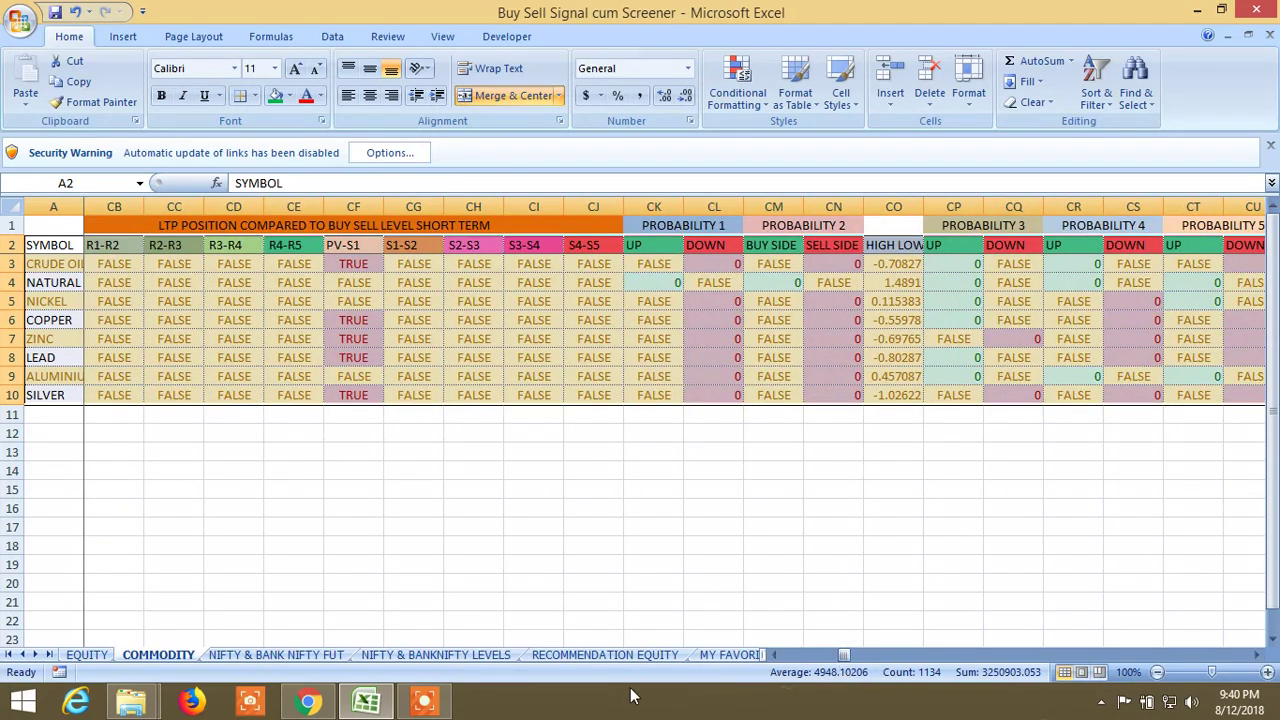
click(286, 654)
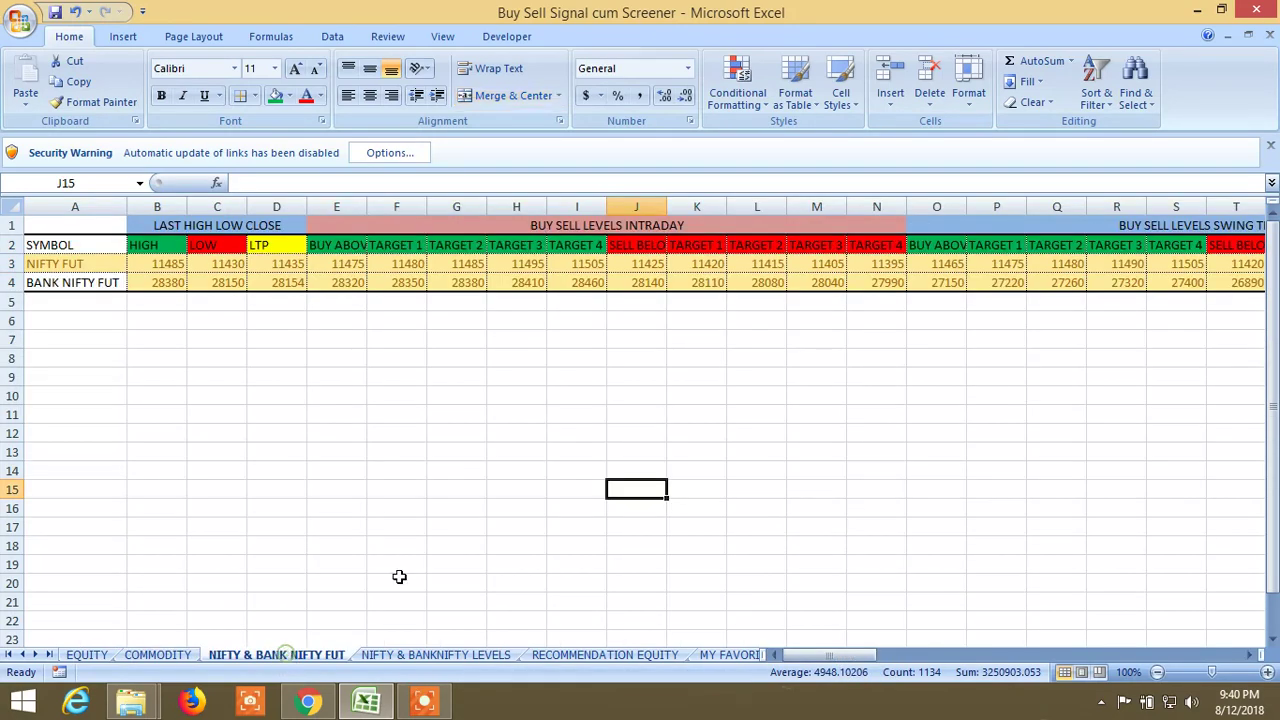
- Examine the Fibonacci, conventional pivot and quartile levels on the NIFTY & BANKNIFTY LEVELS sheet
click(434, 654)
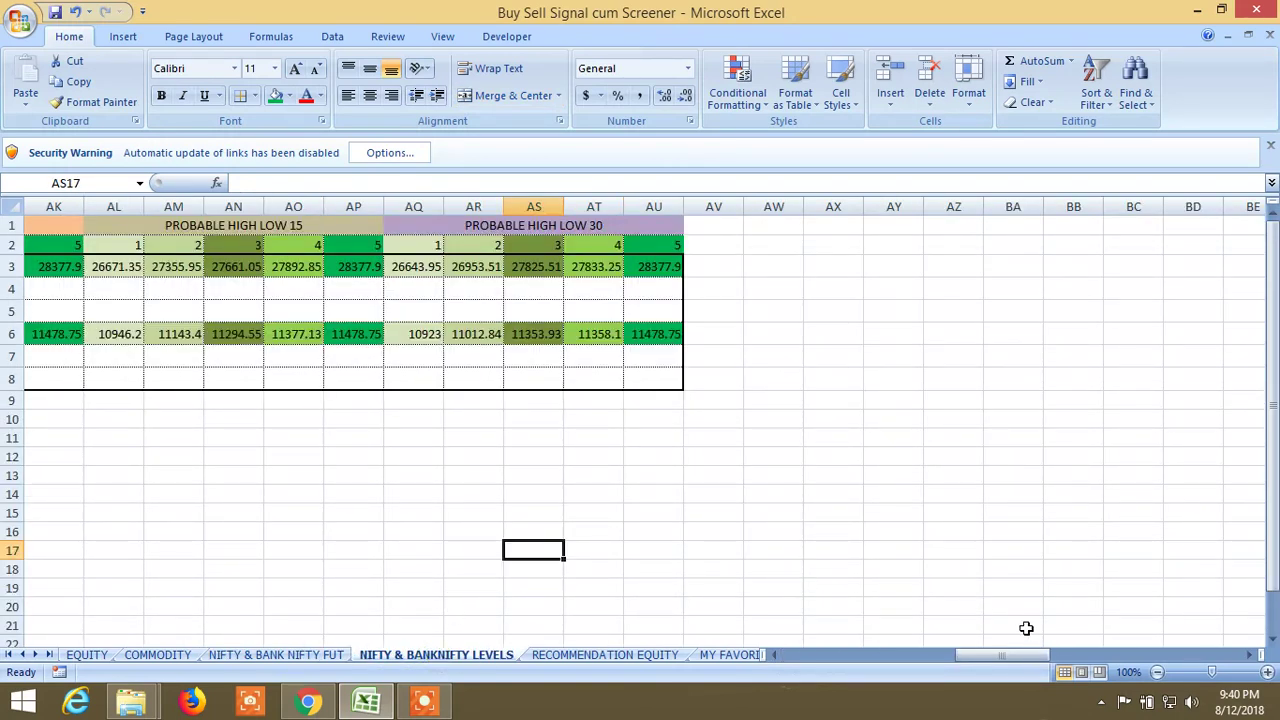
drag(1020, 660, 836, 688)
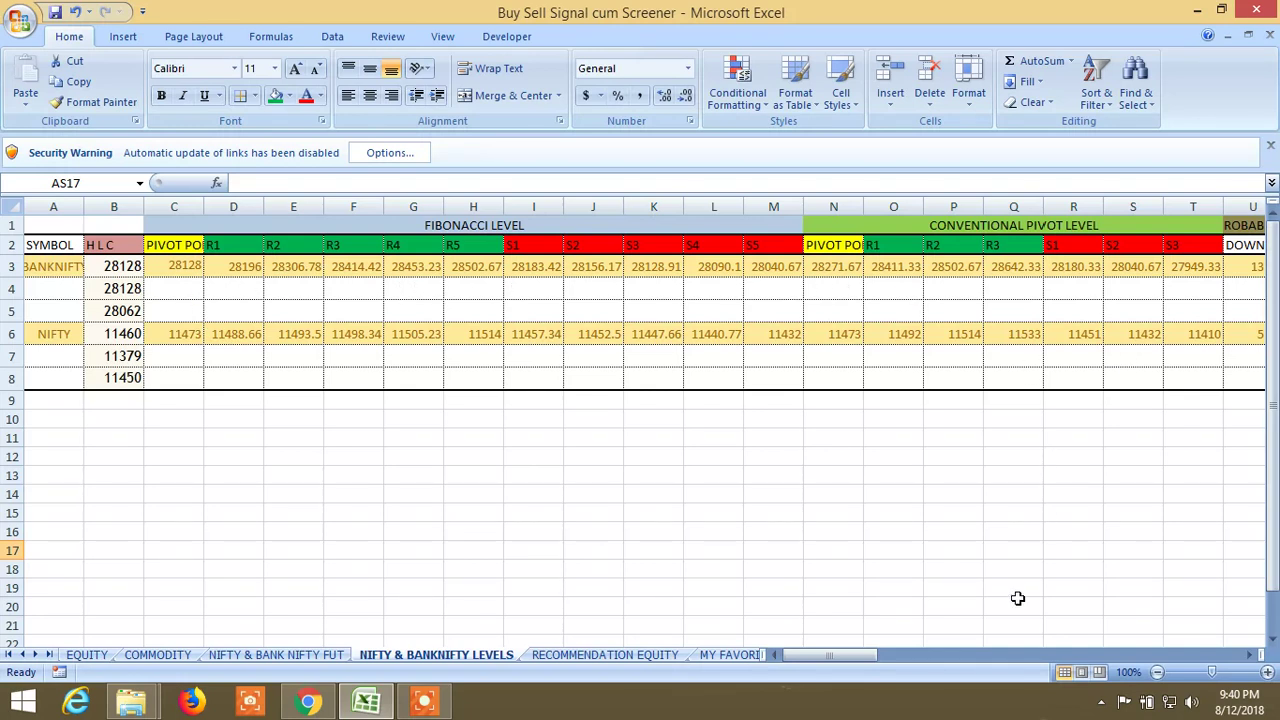
drag(841, 659, 902, 660)
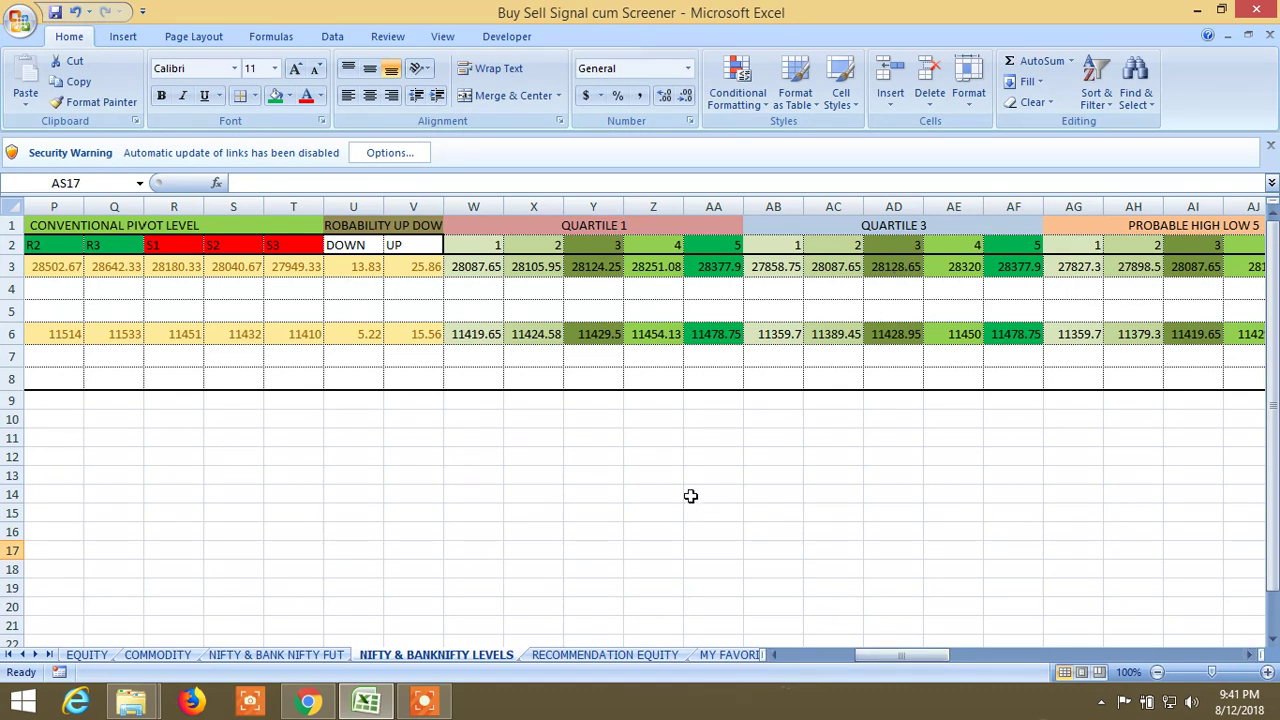
- Check NIFTY's QUARTILE 1 levels 3, 4 and 5, and return to the sheet's first columns
click(601, 334)
click(667, 334)
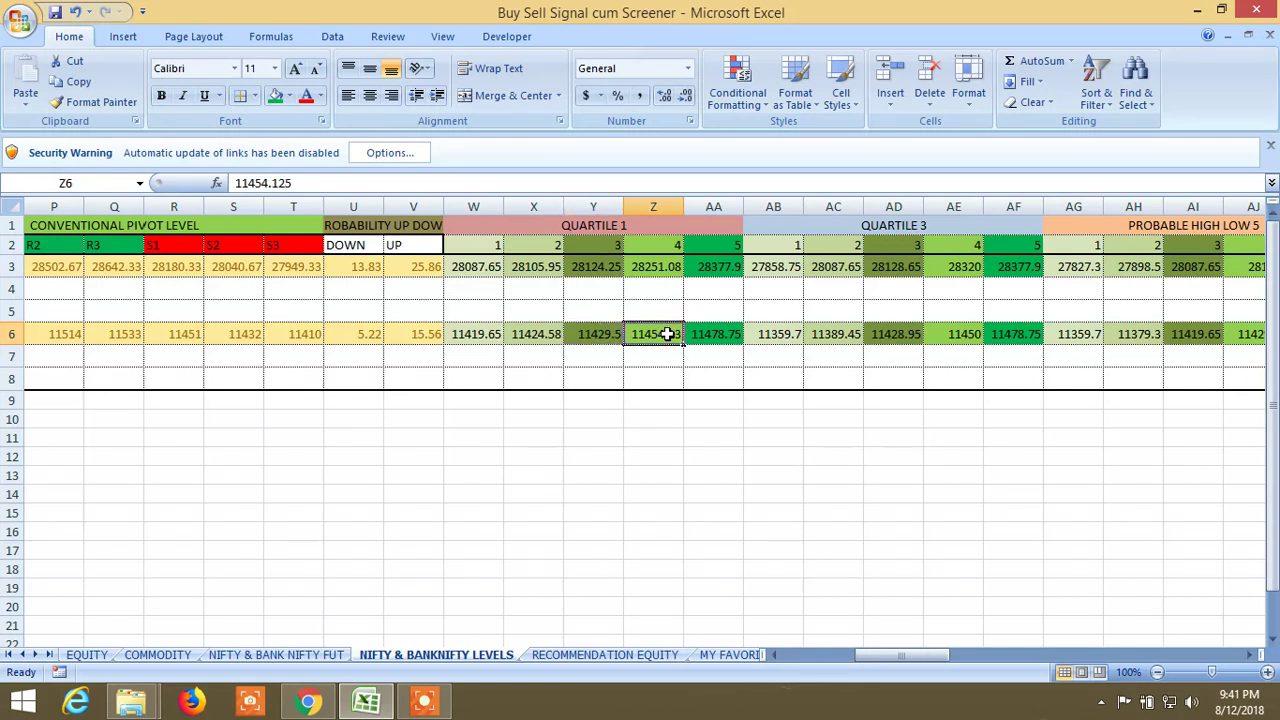
click(714, 333)
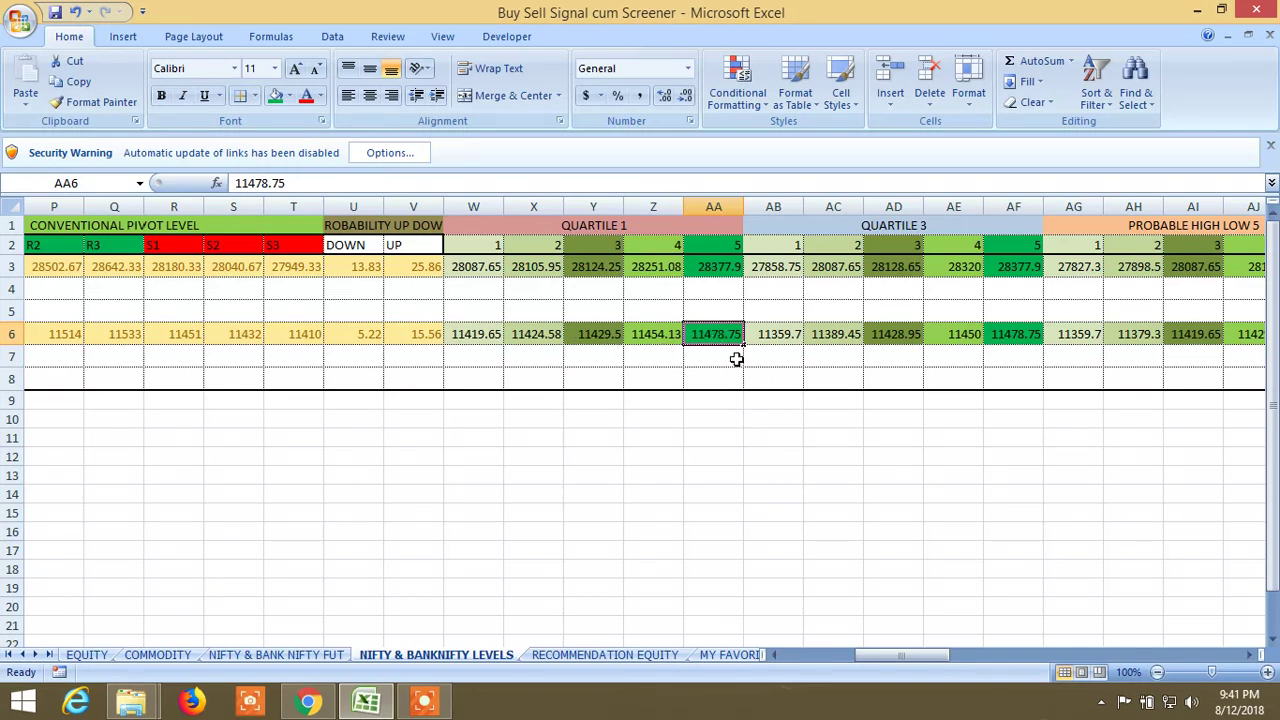
drag(897, 657, 819, 658)
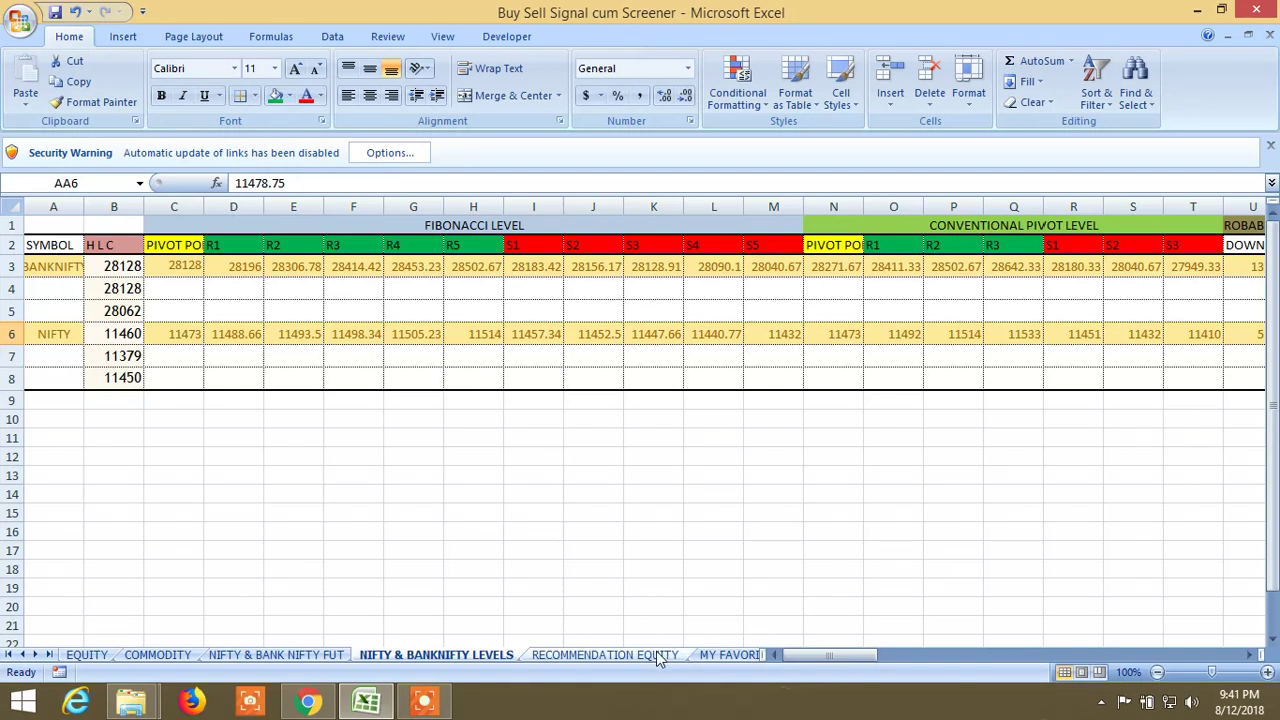
- View the MY FAVORITE STOCKS sheet and check ACC's upward trend 3, 5, 15 and 30 values on STOCK TREND VS NIFTY
click(737, 655)
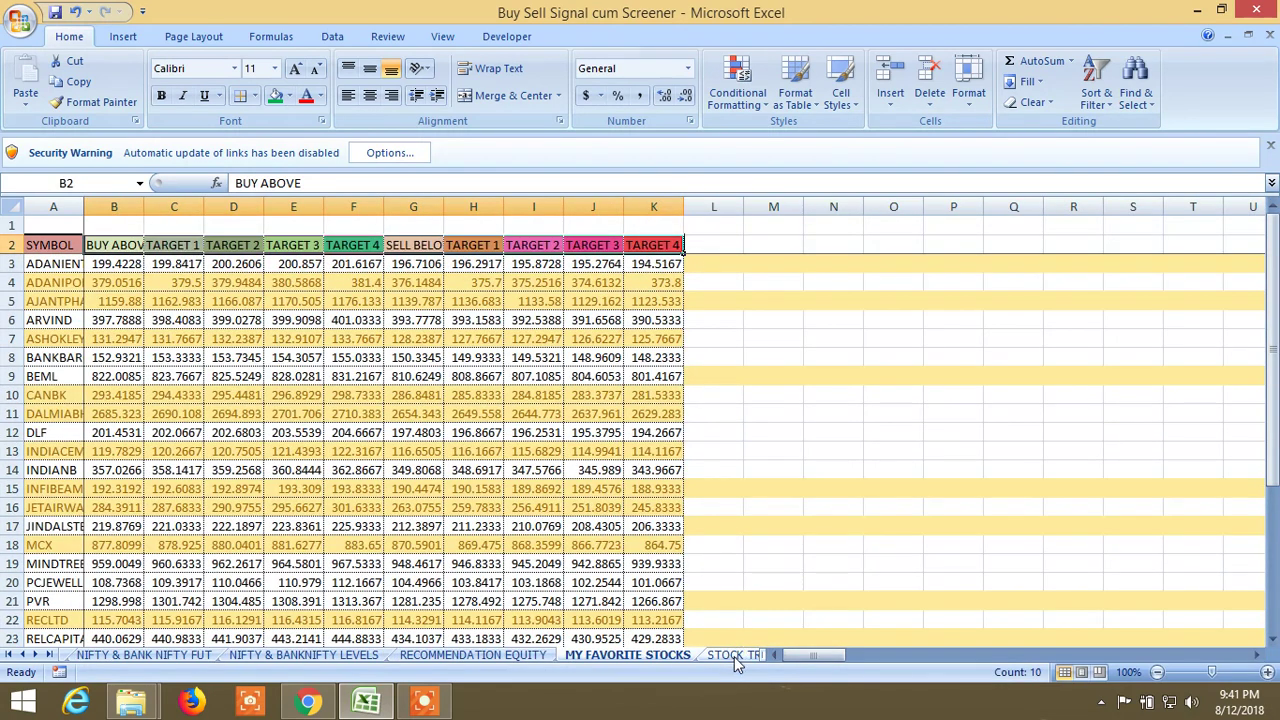
click(735, 655)
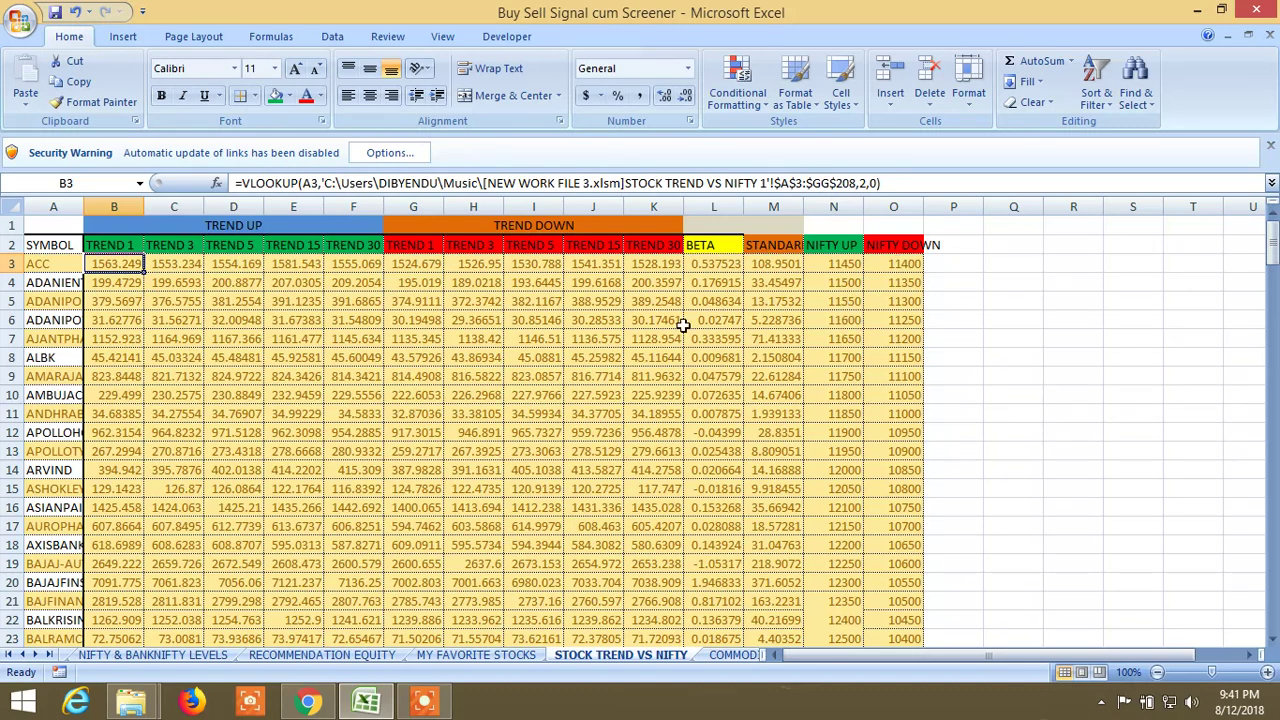
click(168, 264)
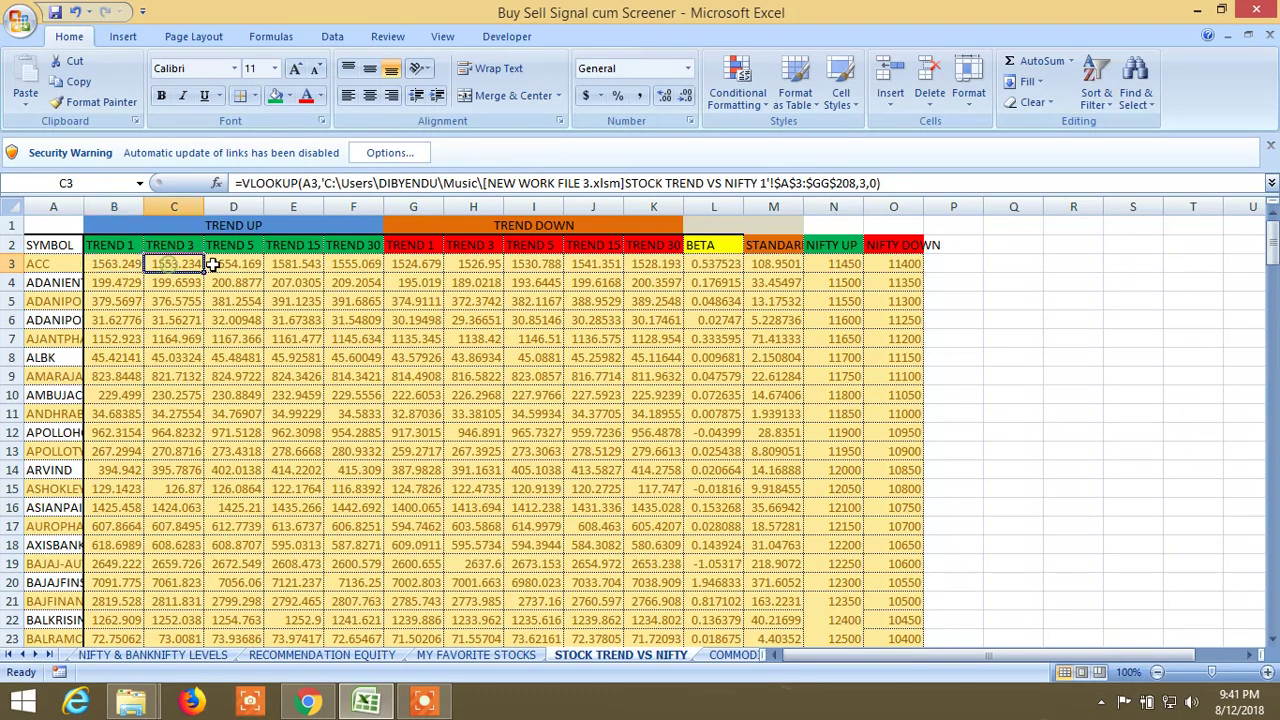
click(256, 264)
click(283, 264)
click(360, 264)
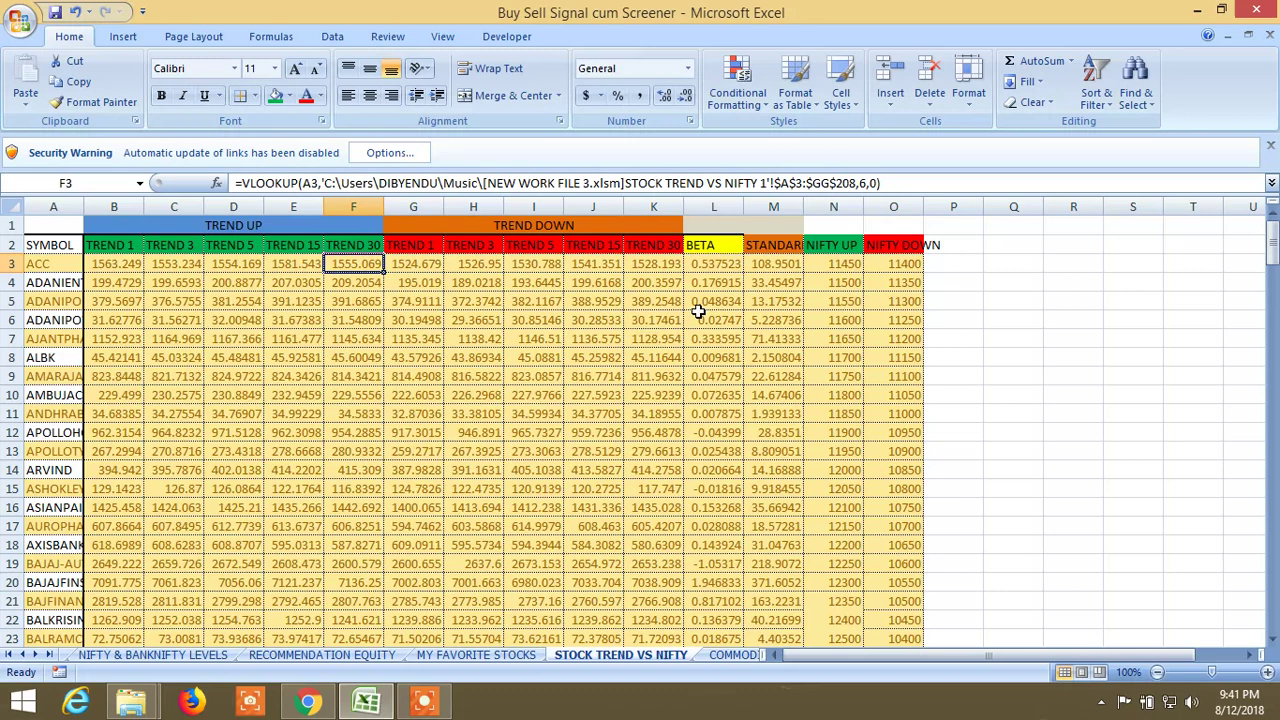
- Check ACC's beta and standard values, and open the COMMODITY TREND VS MCXCOMDEX sheet
click(709, 266)
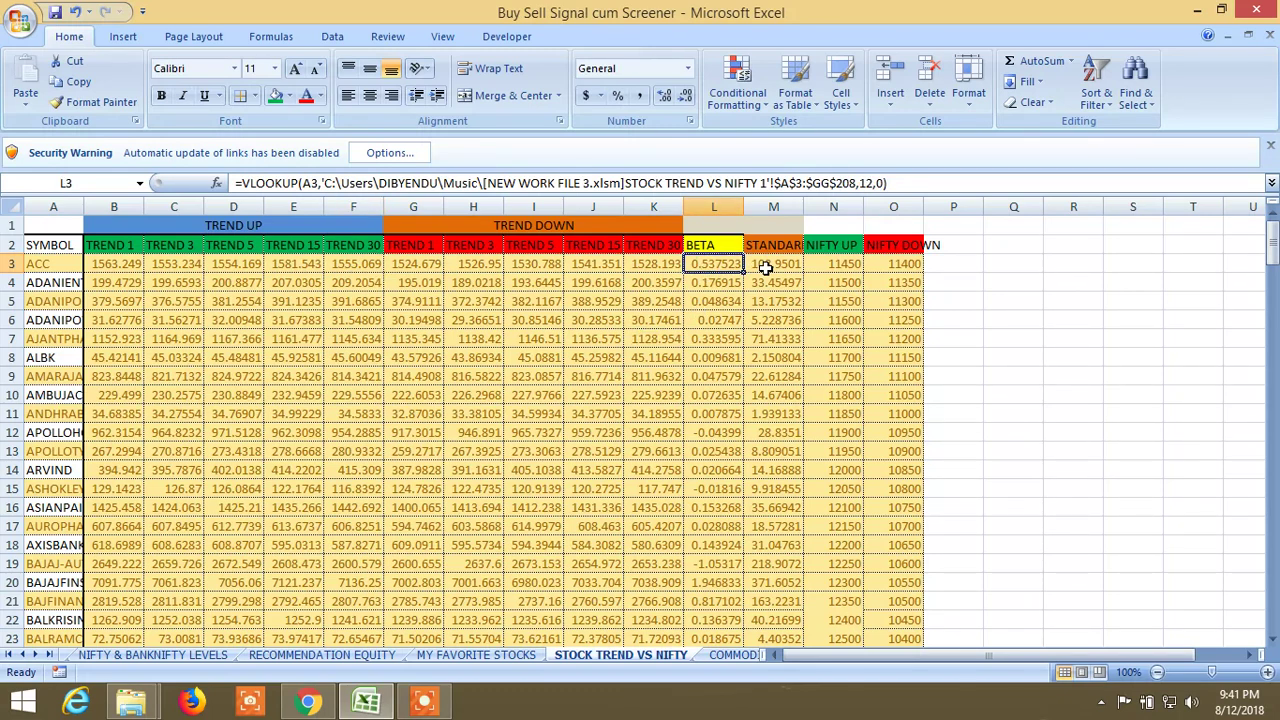
click(764, 267)
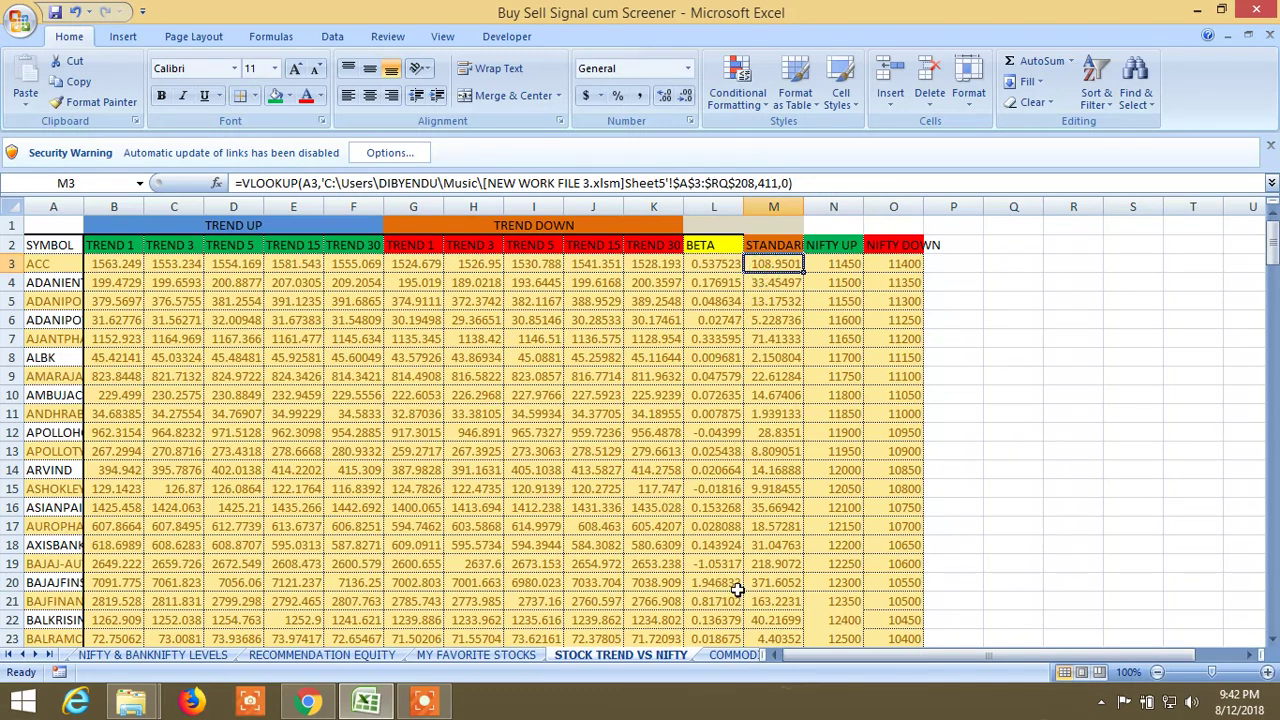
click(735, 658)
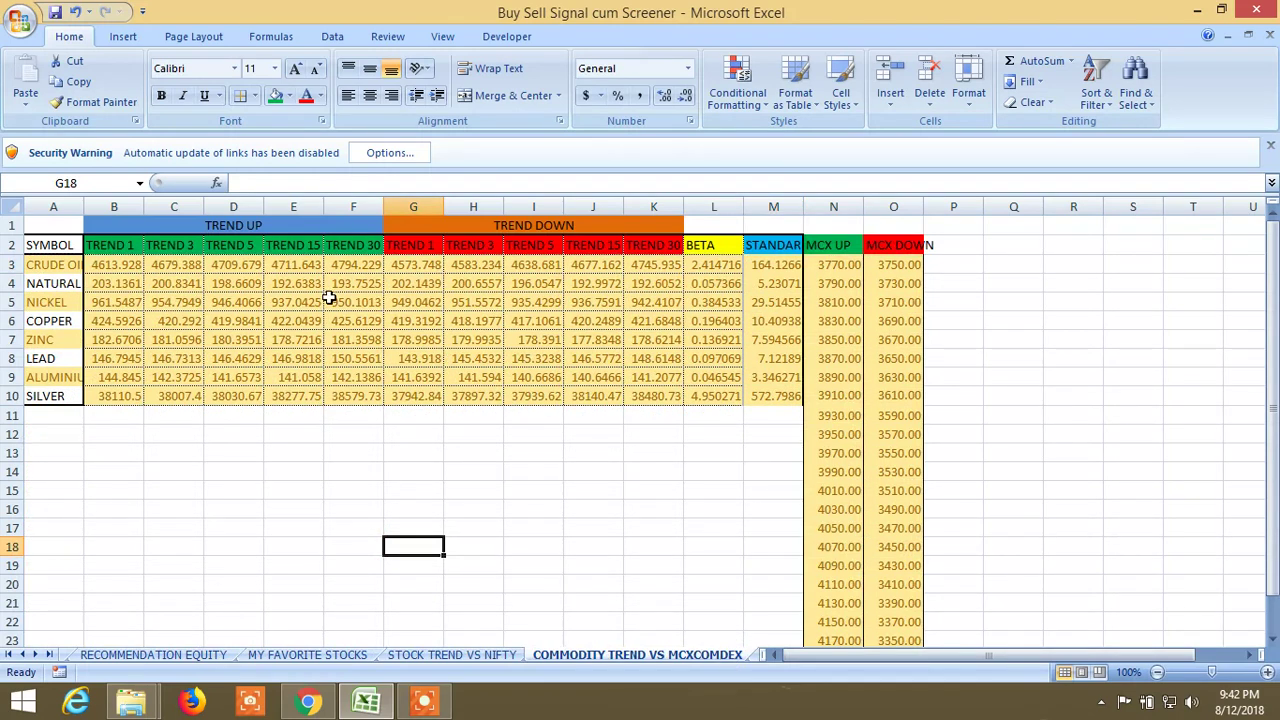